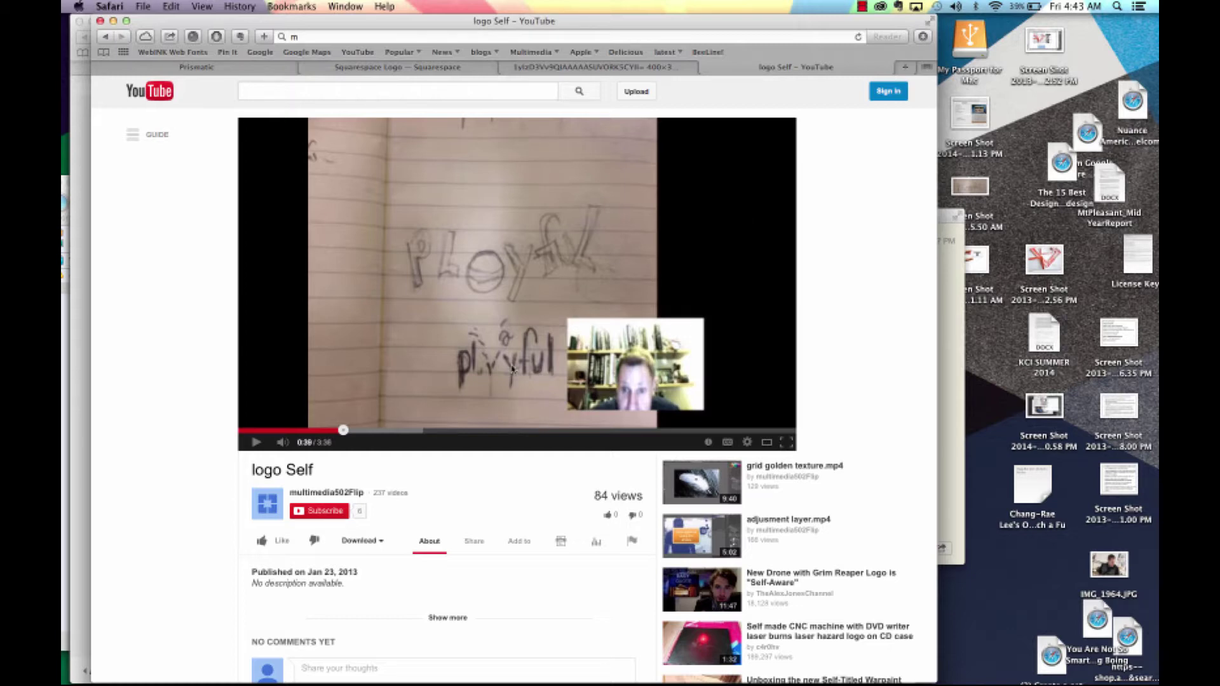
Step: Skip the logo video ahead to the smiling wordmark sketch and pause it at 0:48
drag(346, 430, 362, 437)
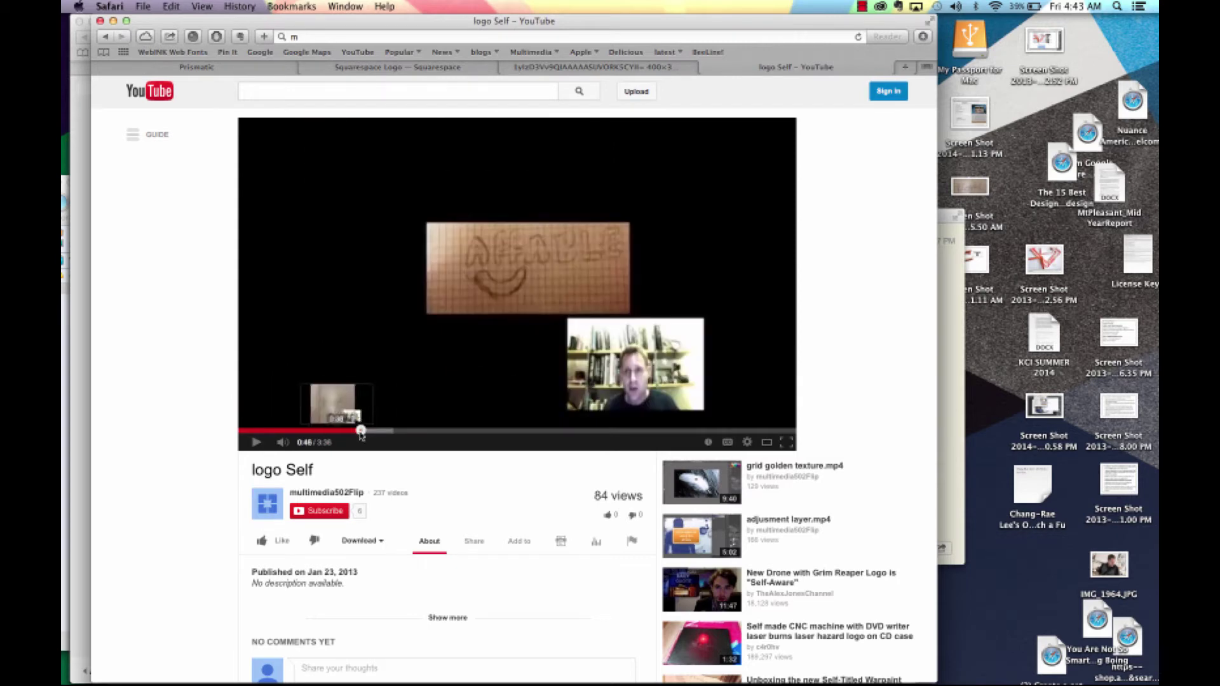
click(255, 443)
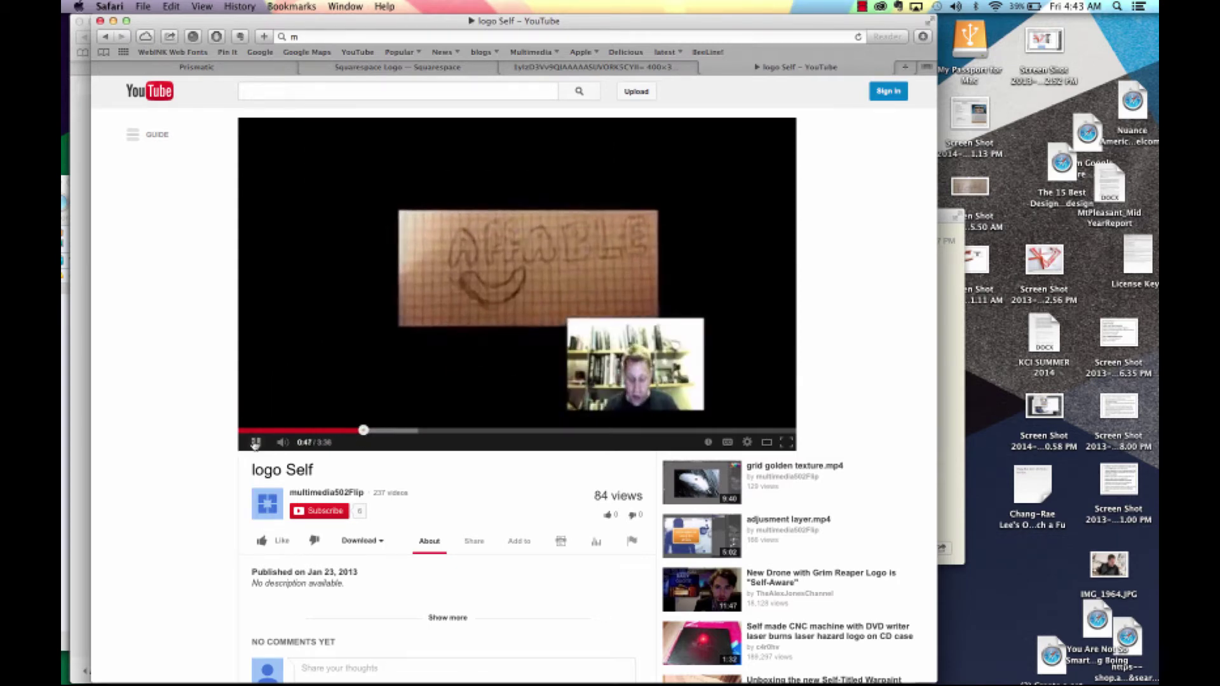
click(255, 444)
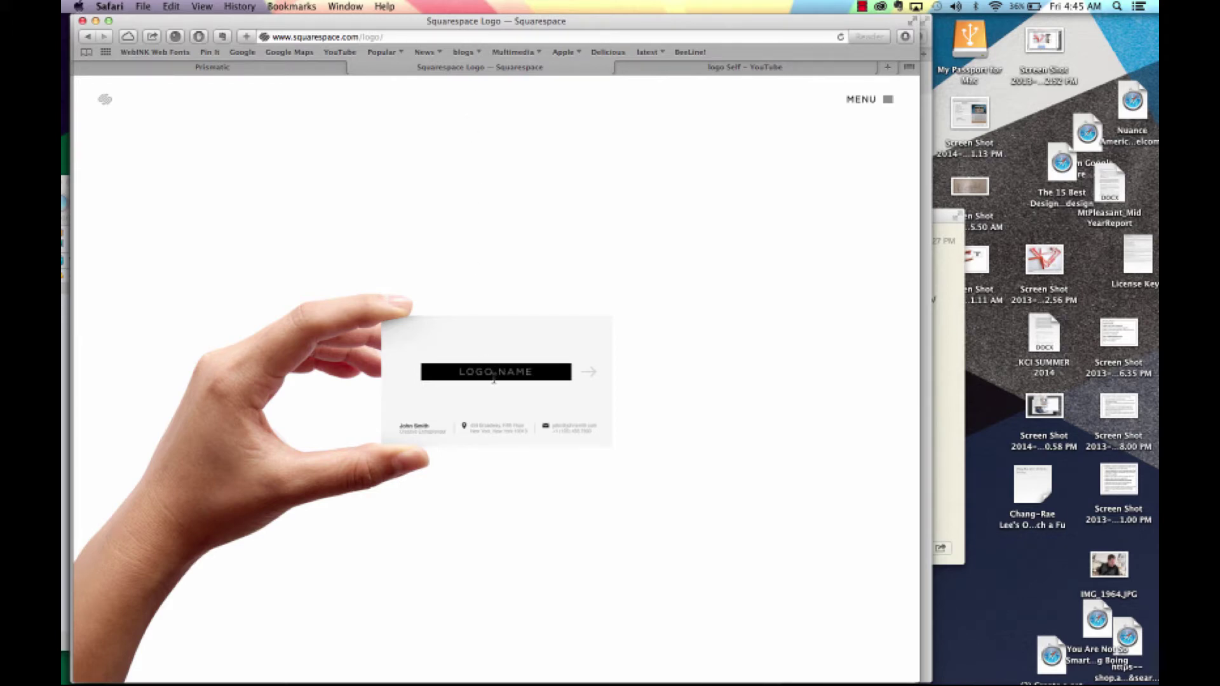
Step: Create a new logo named 'affable' and open it in the editor
click(494, 378)
text(affable)
click(487, 372)
click(590, 375)
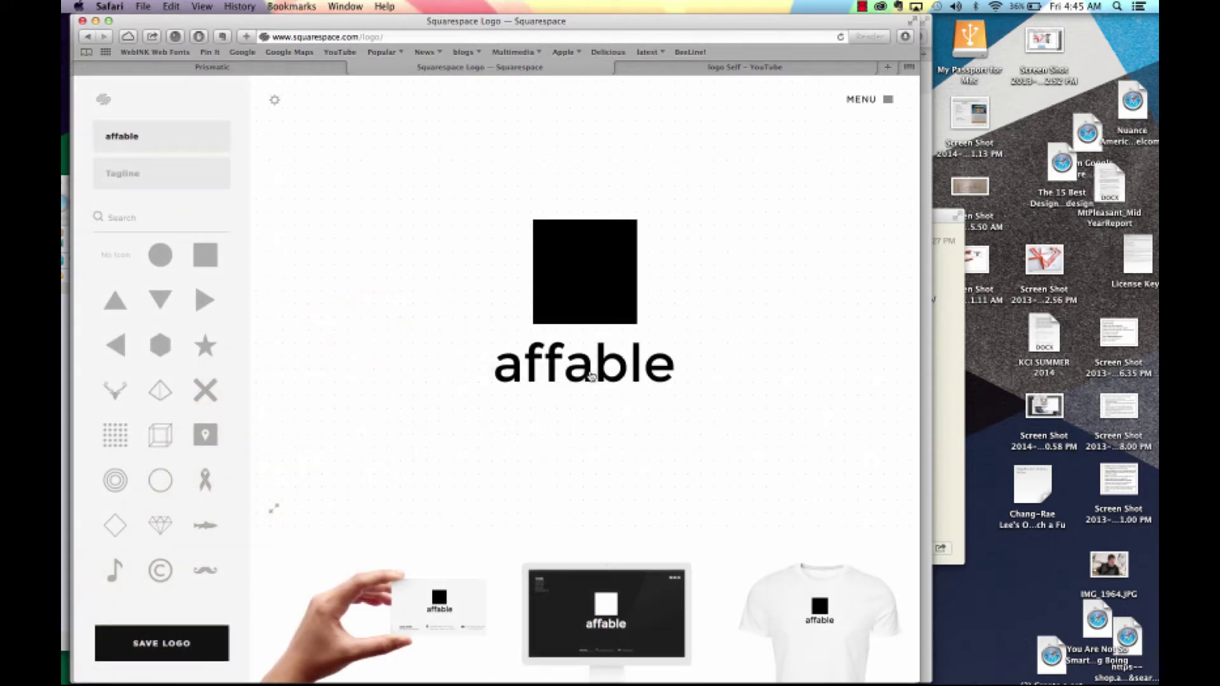
Step: Enlarge the affable wordmark beneath the black square icon
click(591, 376)
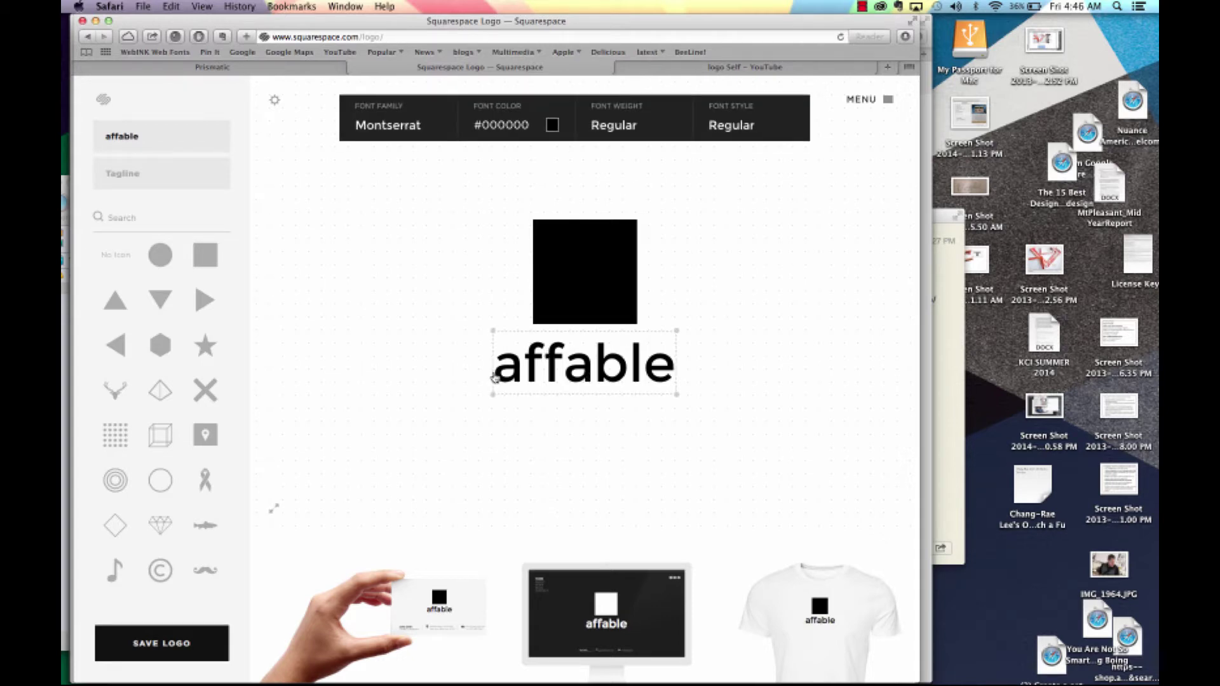
drag(493, 394, 440, 445)
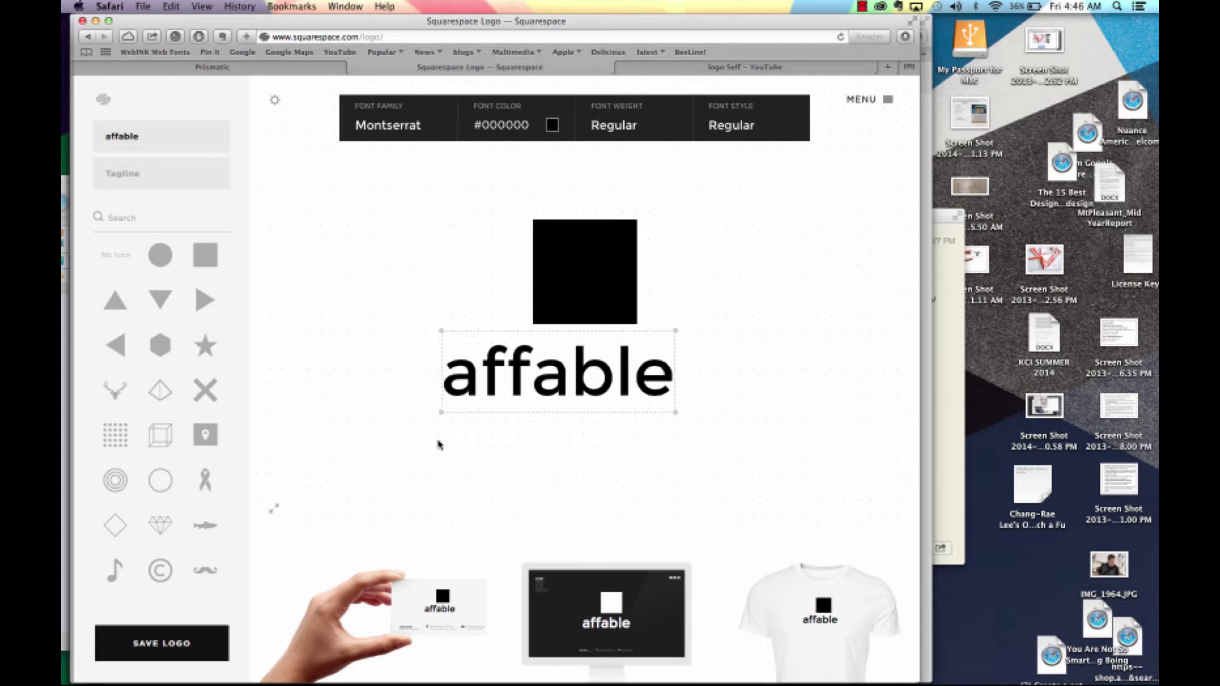
click(564, 305)
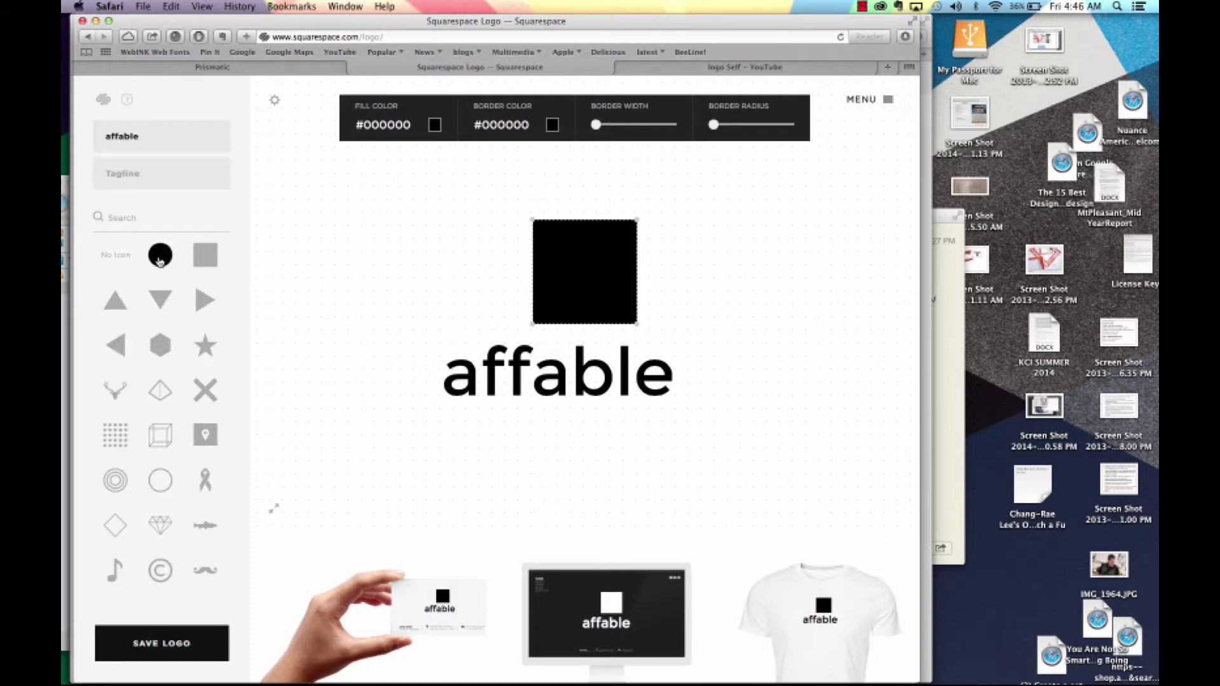
Step: Search the symbol library for 'smile', then for 'friend' to list people and handshake icons
click(118, 219)
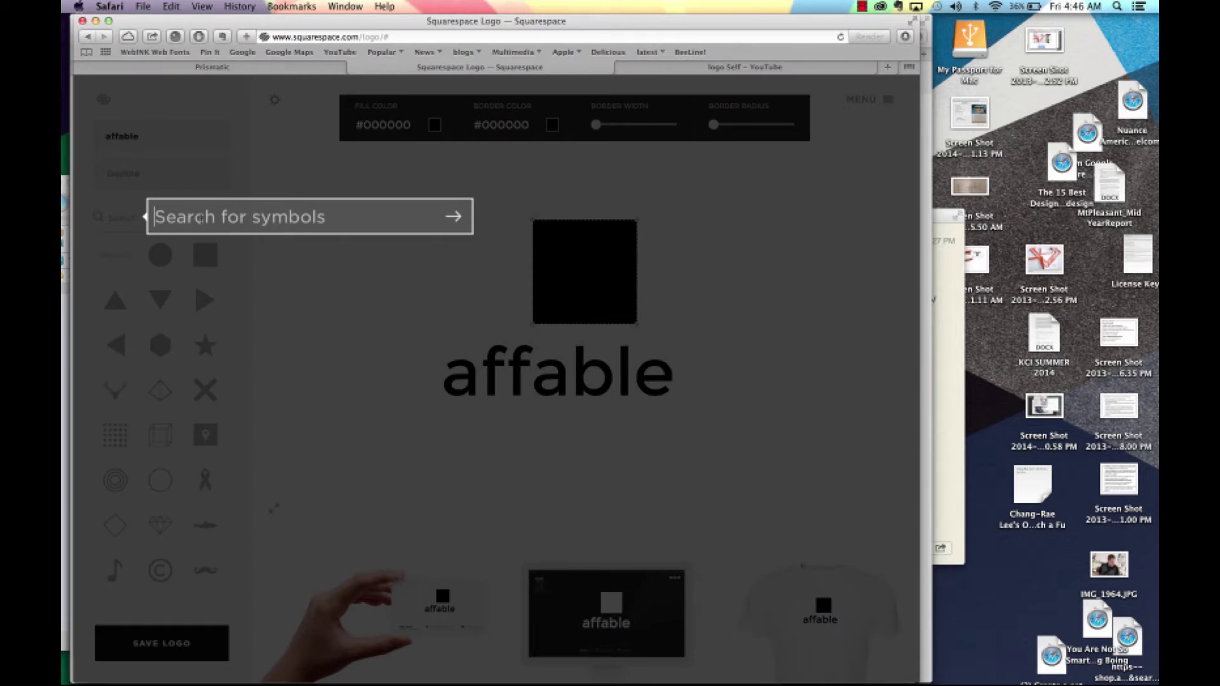
text(smile)
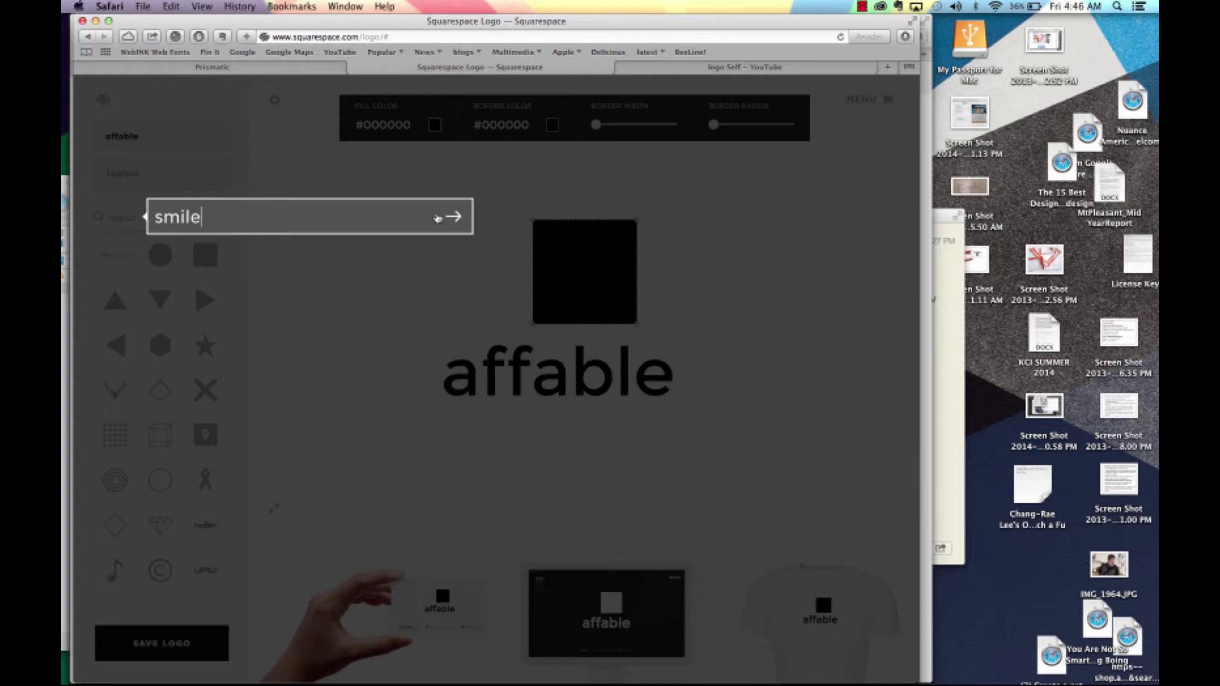
click(453, 218)
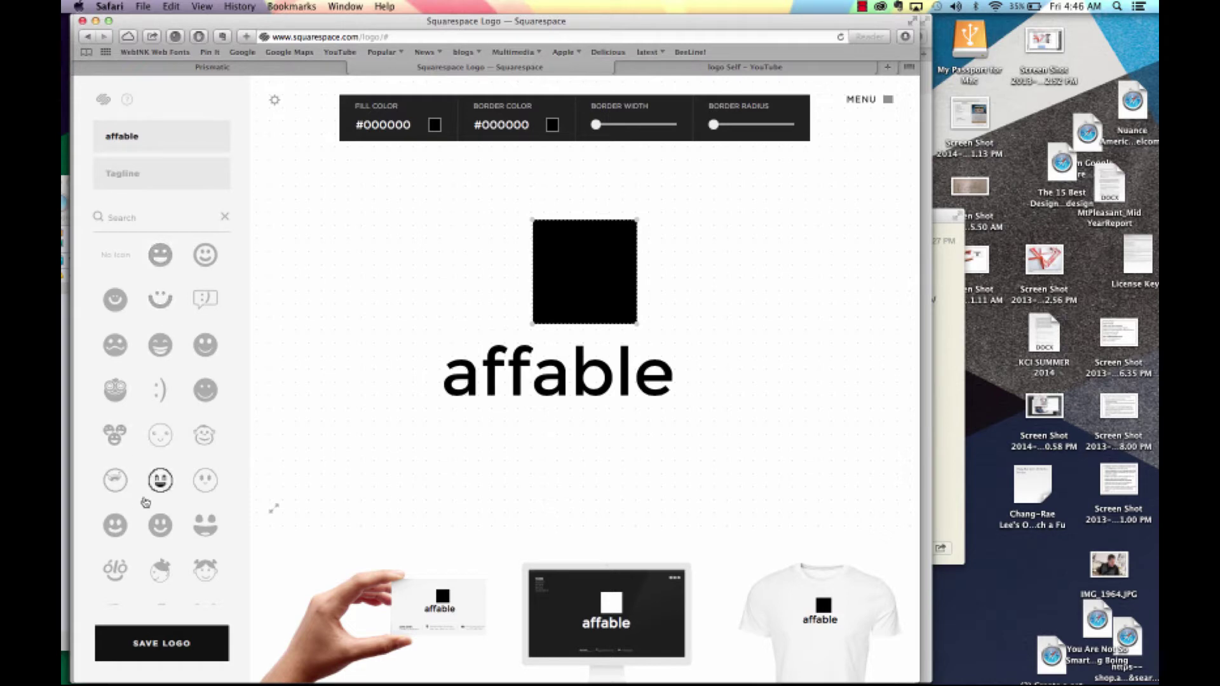
click(123, 218)
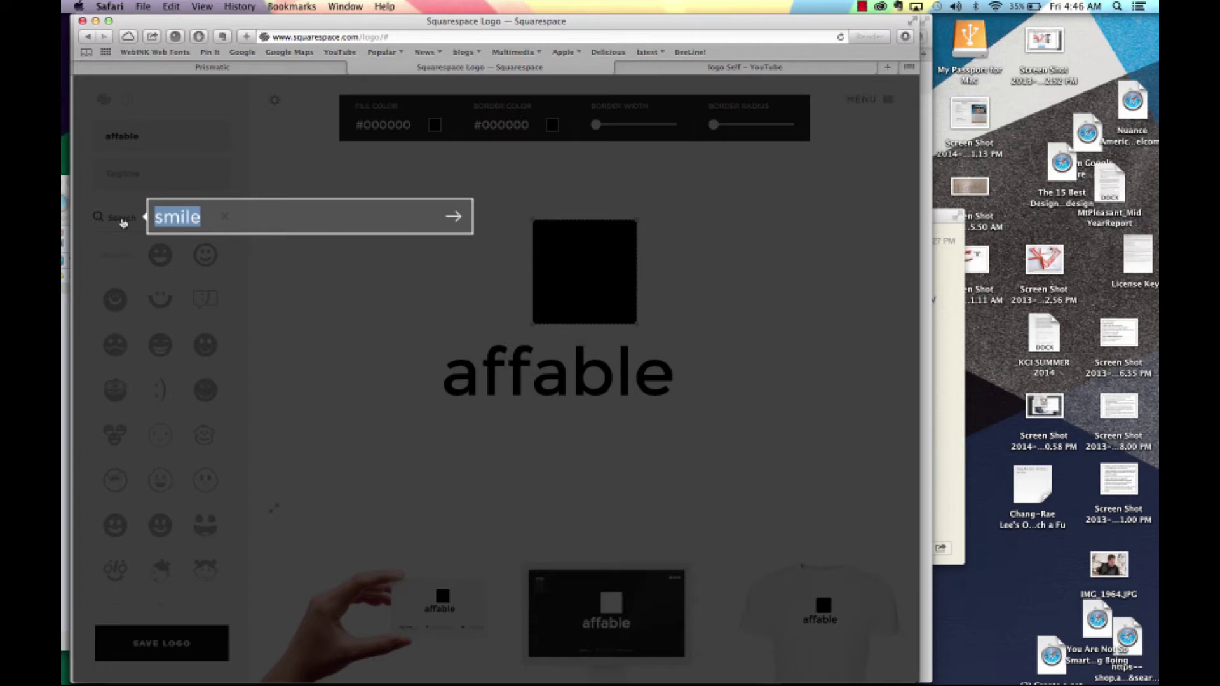
text(friend)
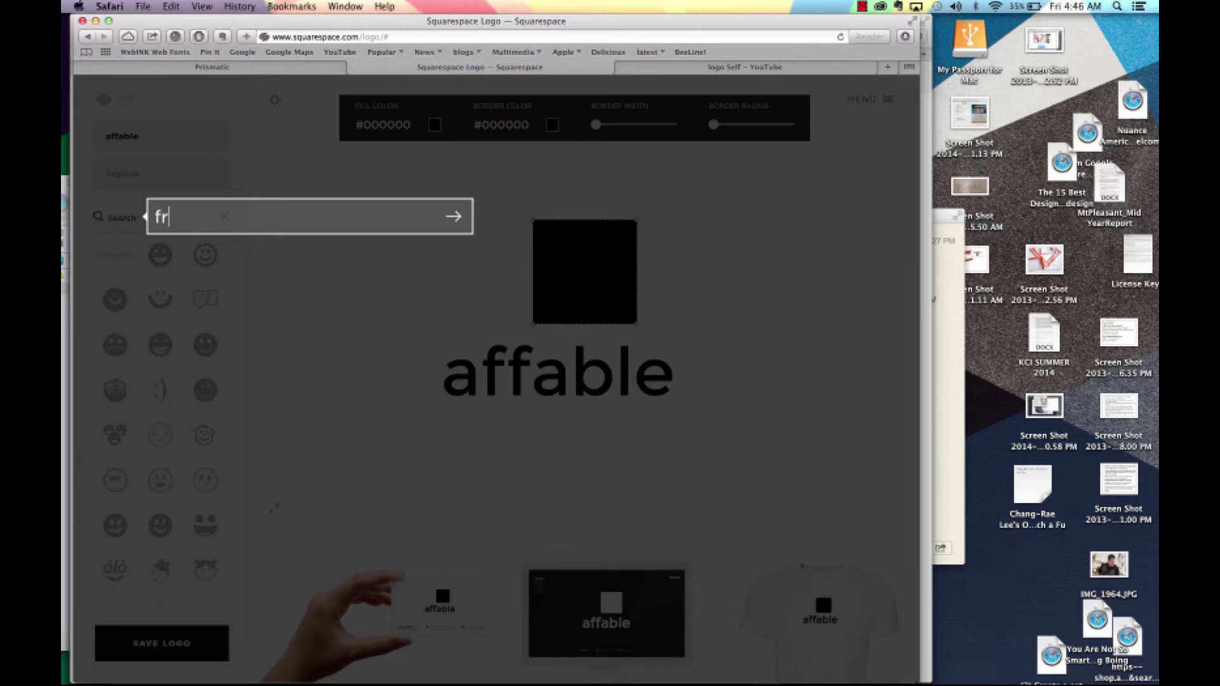
key(Return)
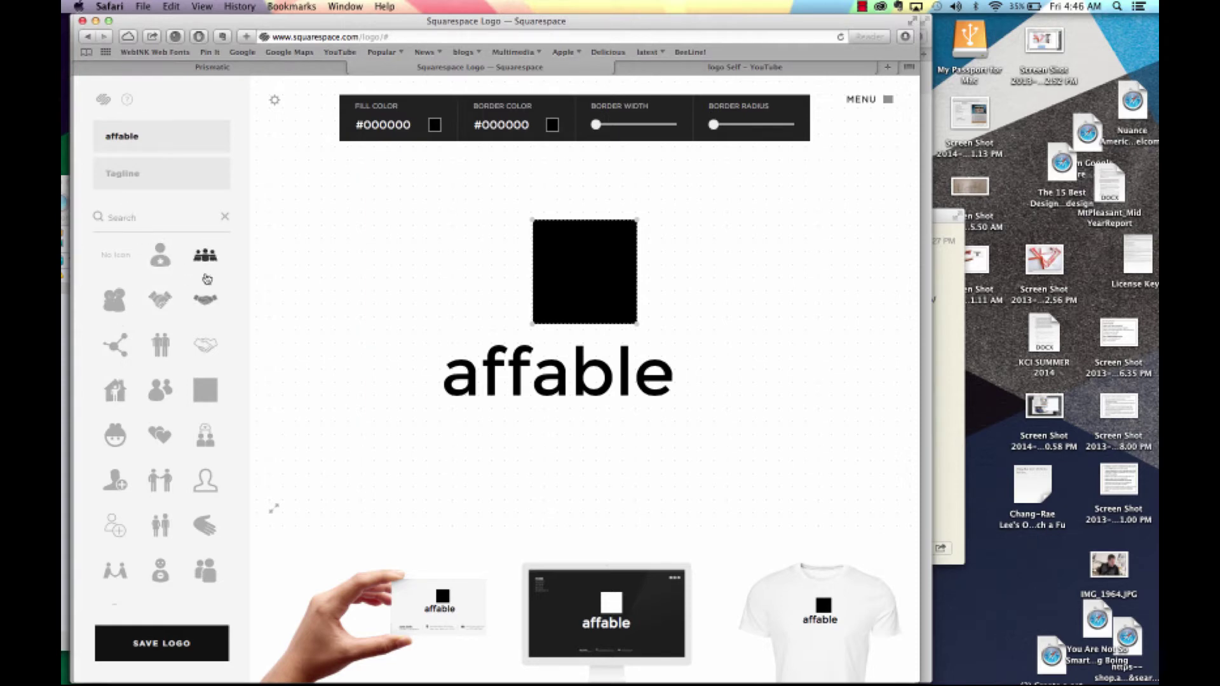
Step: Swap the black square for the network icon and fill it red (#d11010)
click(122, 350)
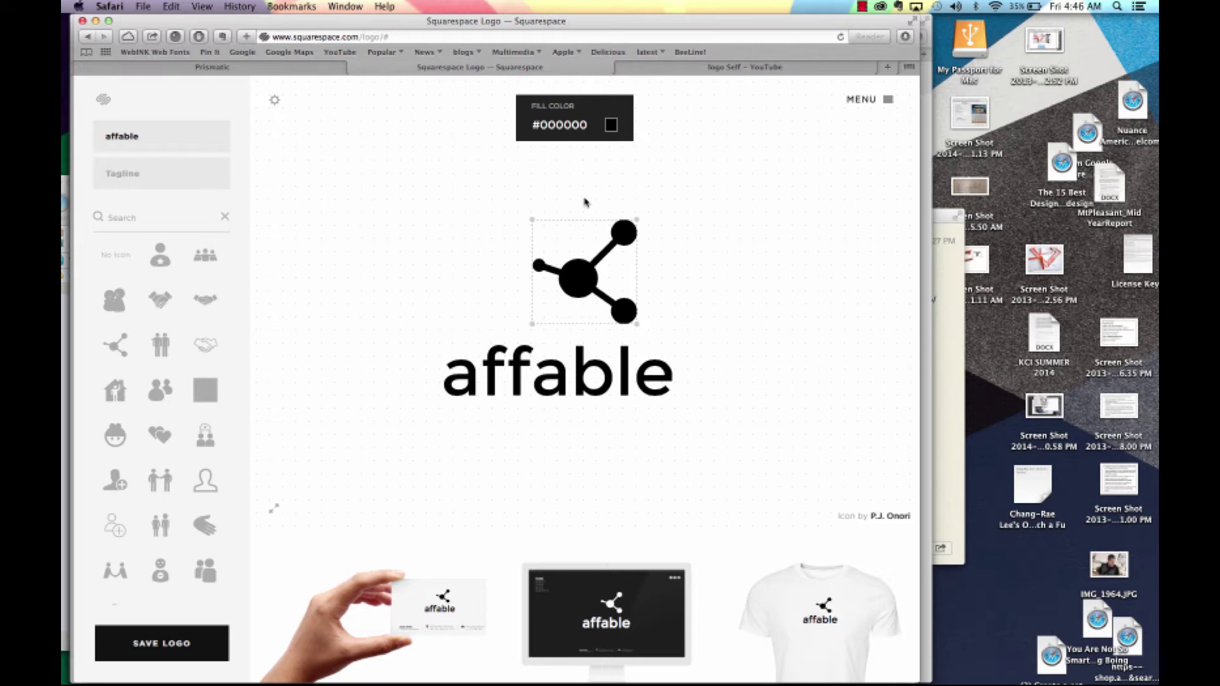
click(571, 124)
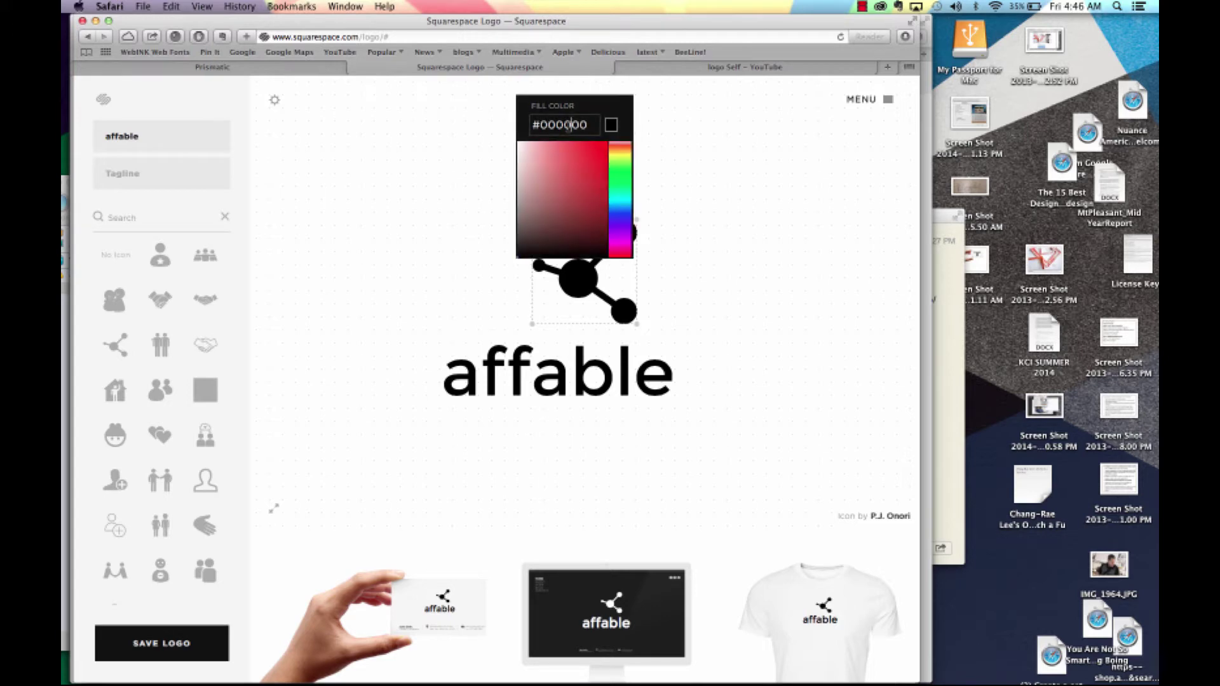
click(601, 162)
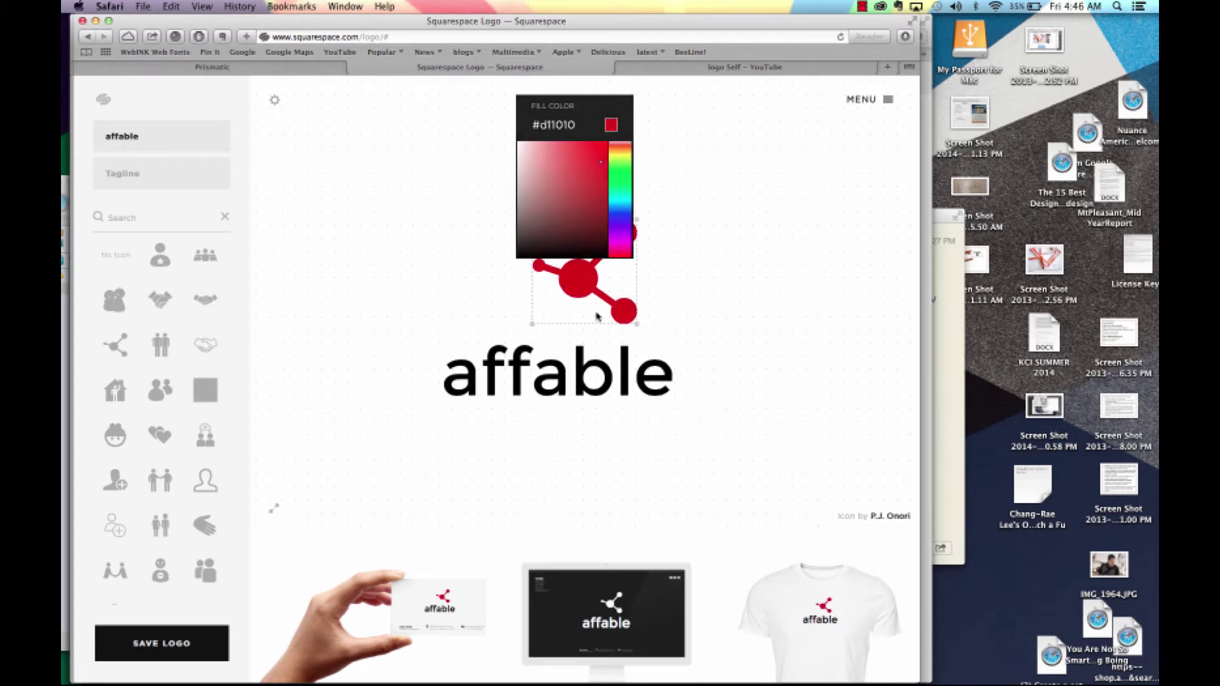
click(553, 114)
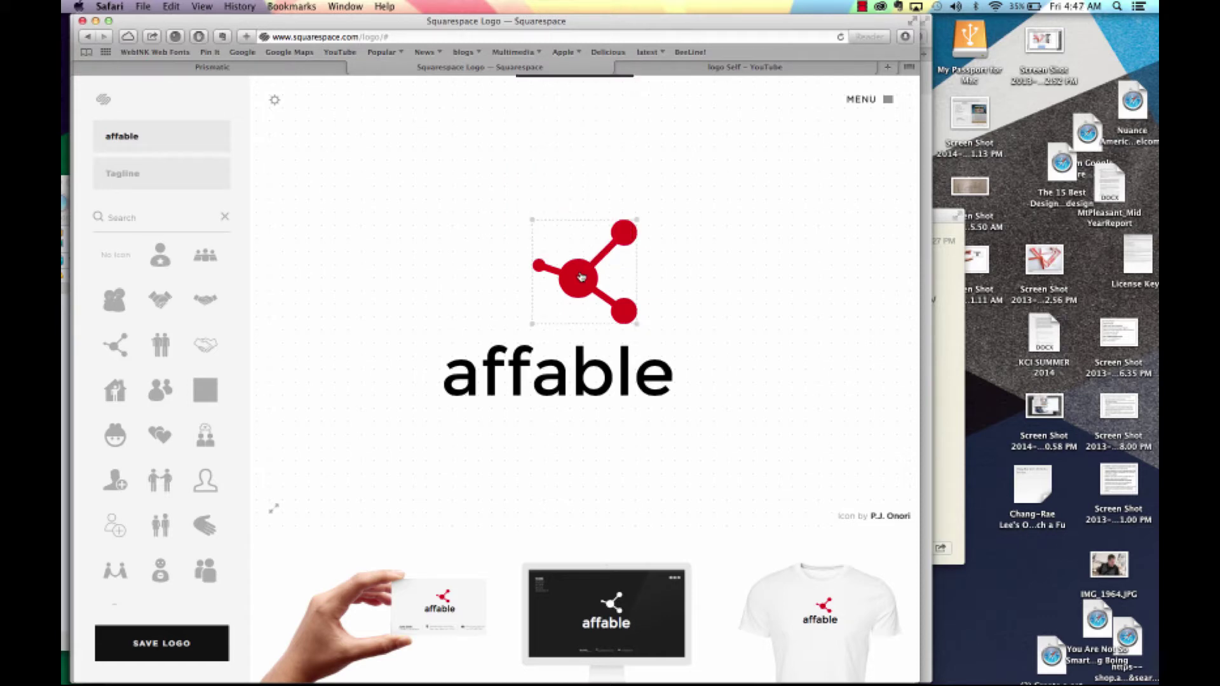
Step: Try the Ovo font on the affable wordmark
click(526, 375)
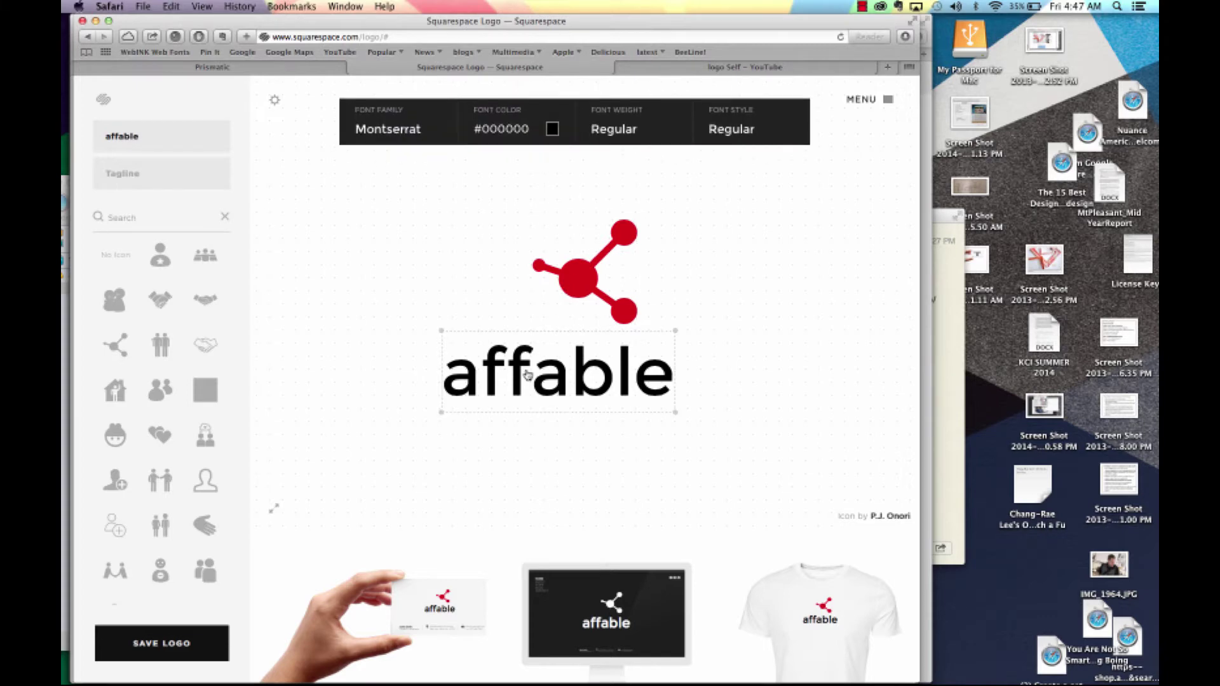
click(380, 126)
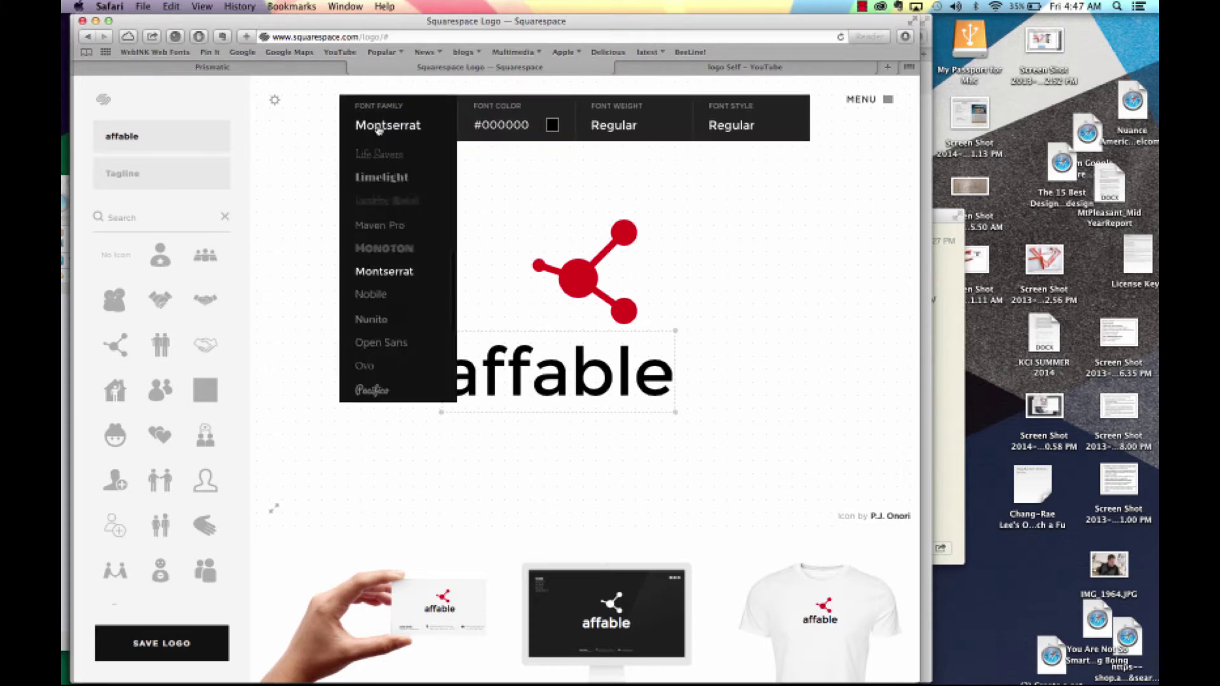
click(364, 366)
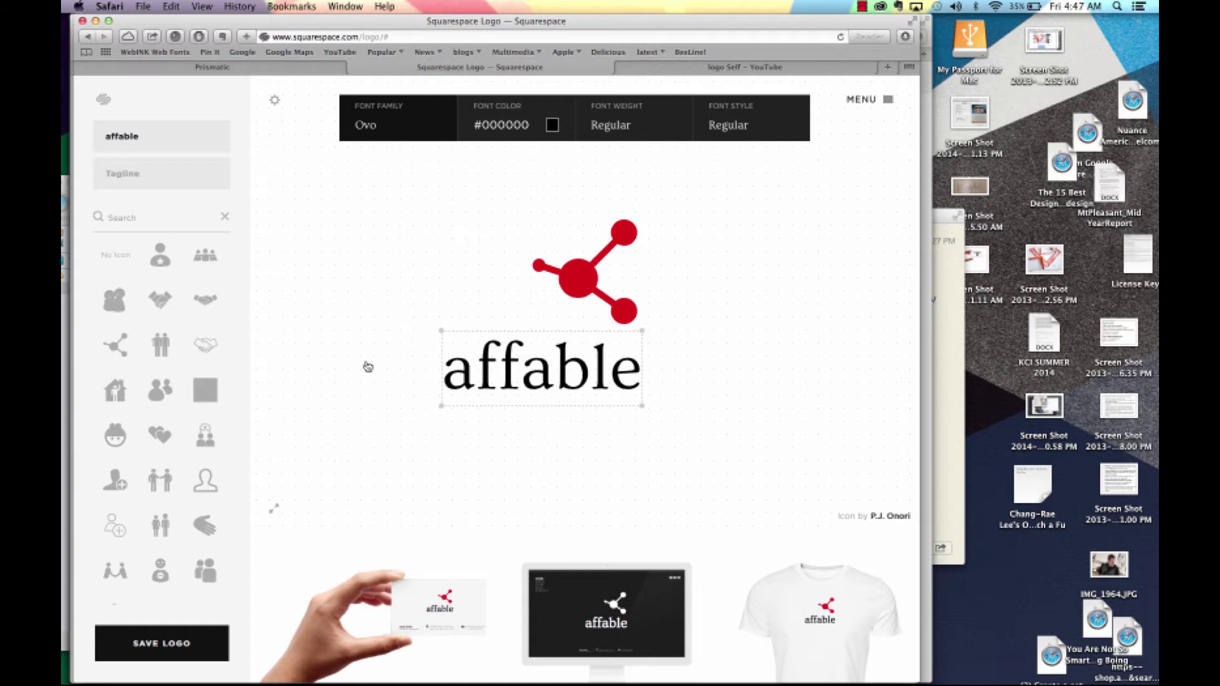
click(373, 125)
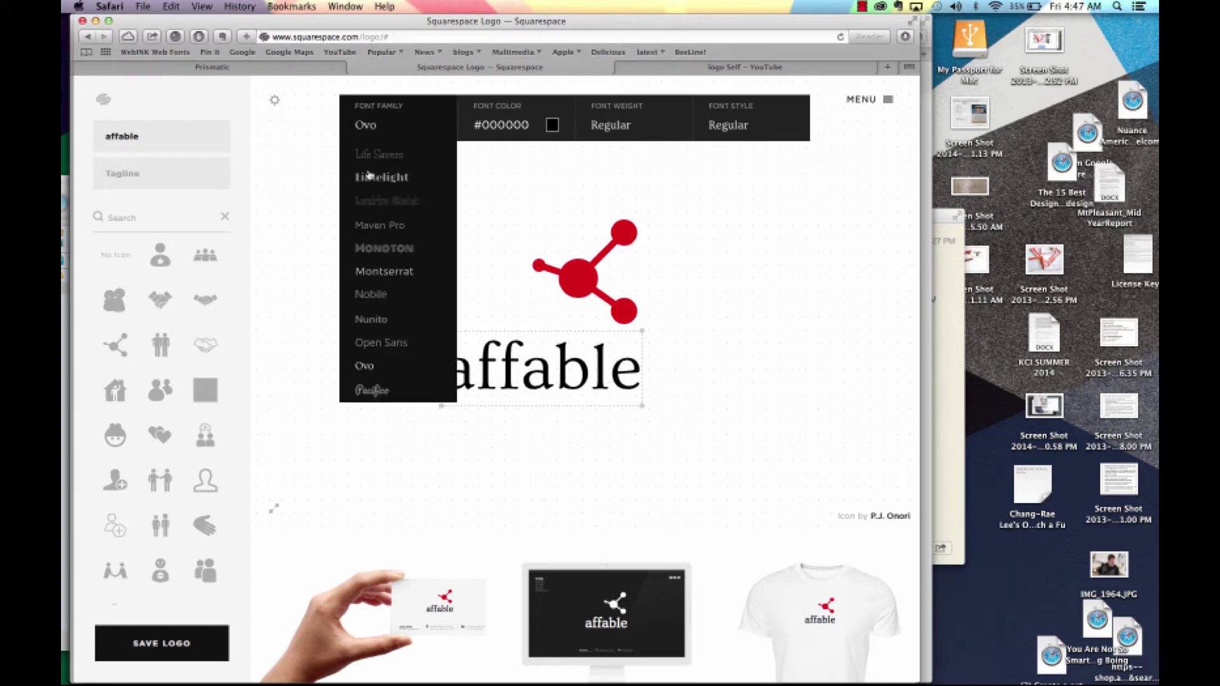
click(315, 312)
Step: Try Limelight on affable, then settle on Montserrat
click(578, 389)
click(366, 124)
click(383, 184)
click(381, 130)
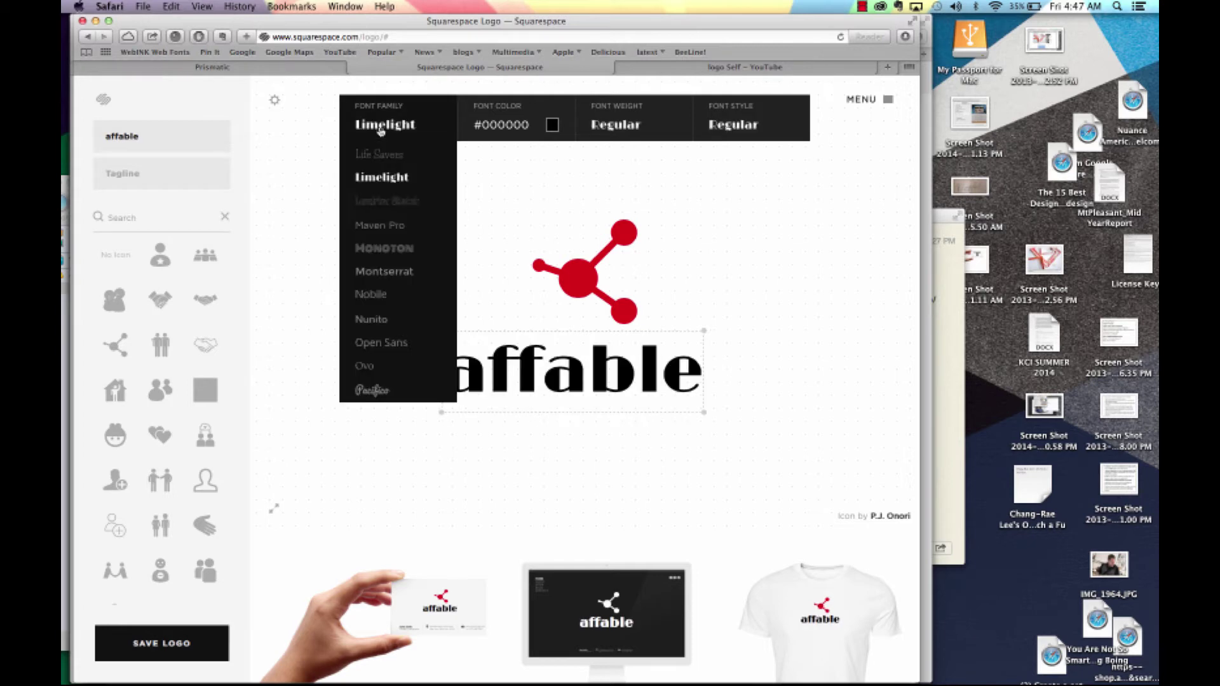
click(375, 271)
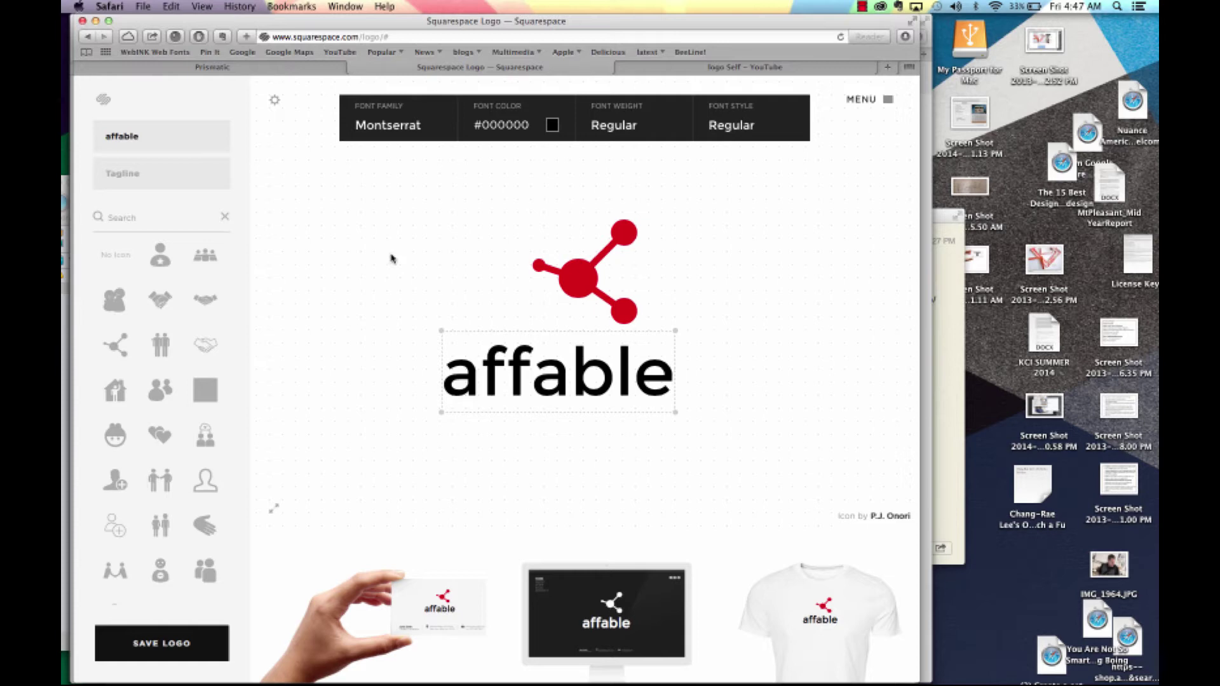
click(205, 173)
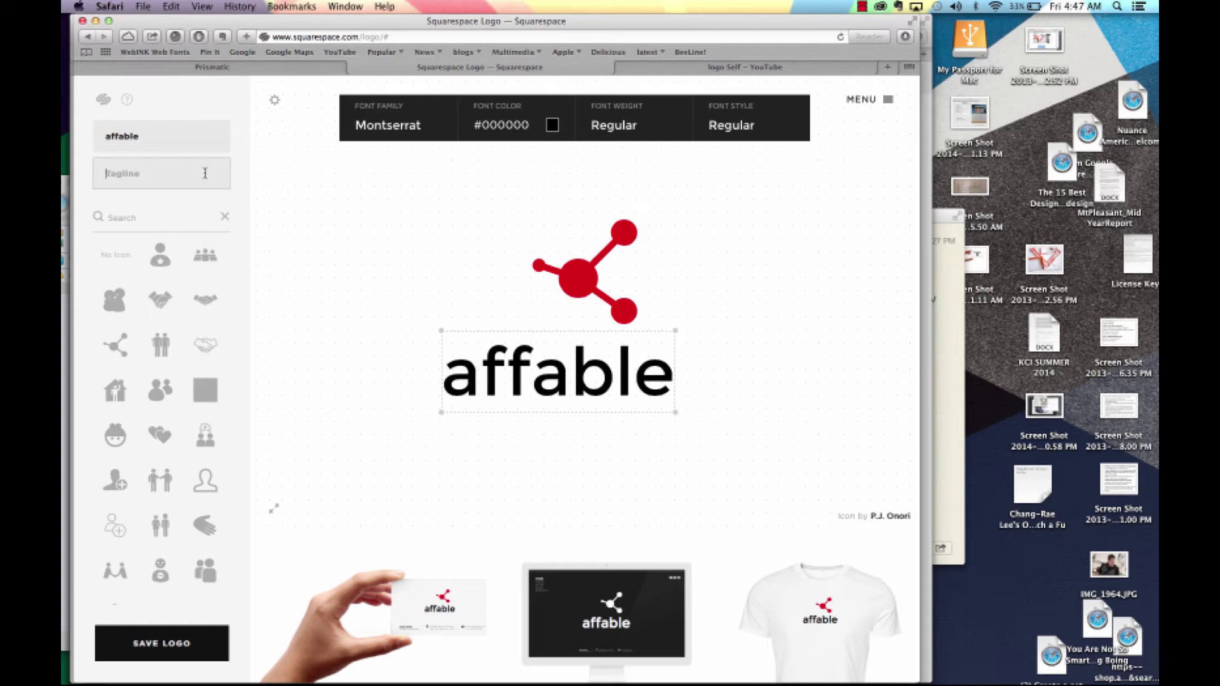
Step: Check the tutorial, then move the 'where style meets' tagline beneath affable
mouse_move(303, 660)
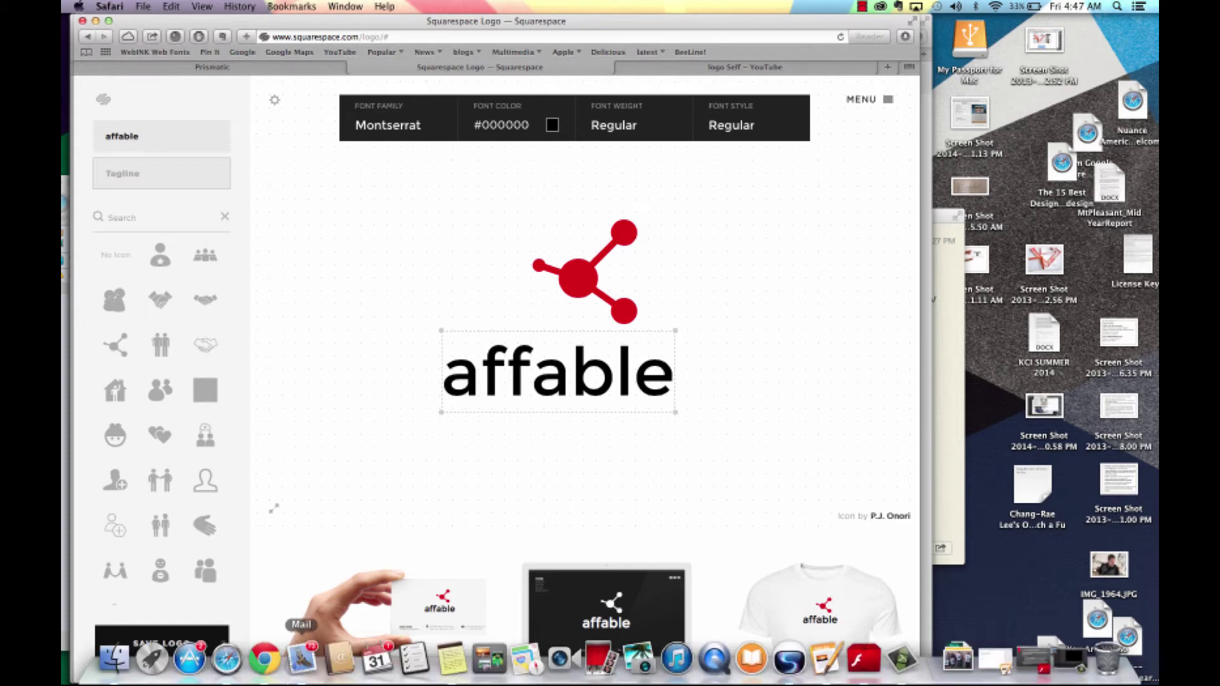
click(751, 66)
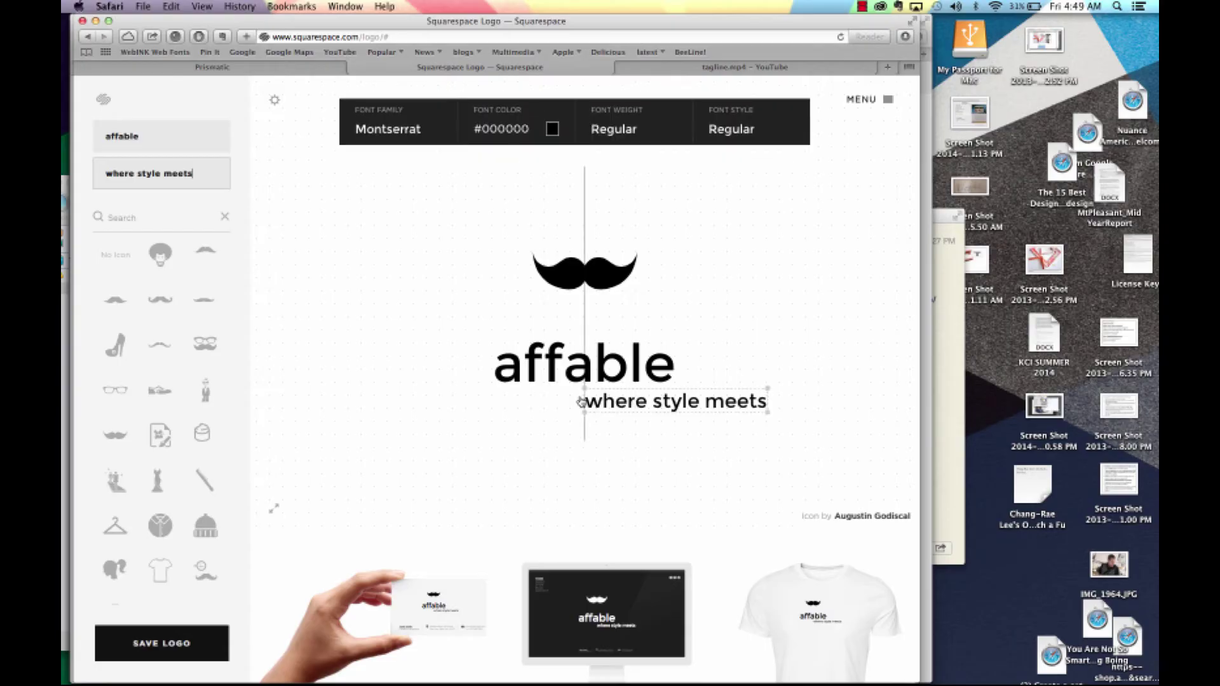
drag(632, 400, 556, 404)
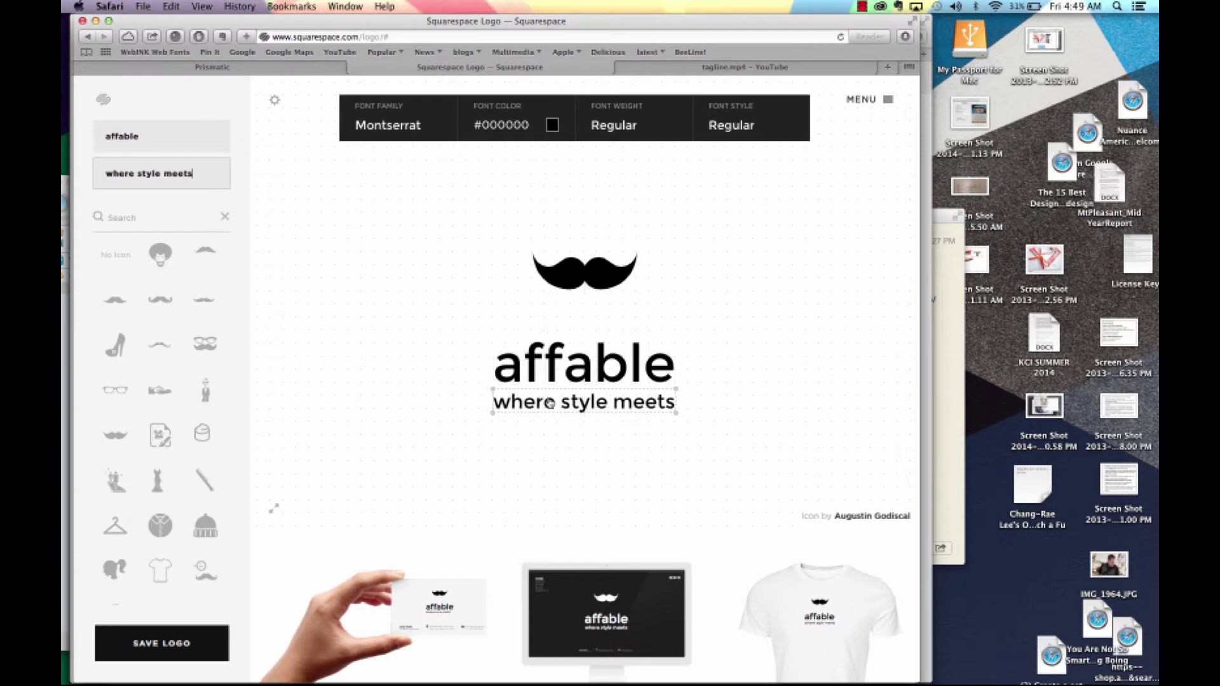
Step: Set the 'where style meets' tagline in the Pacifico font
click(388, 125)
click(556, 404)
click(390, 131)
click(391, 393)
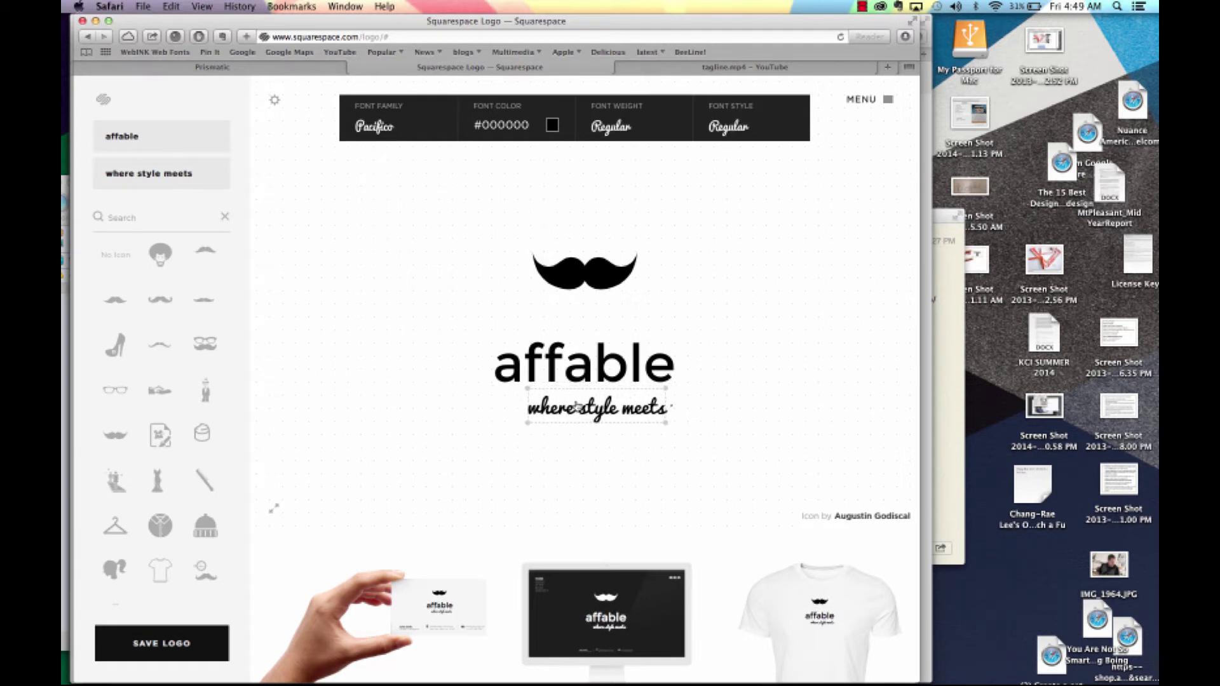
click(639, 190)
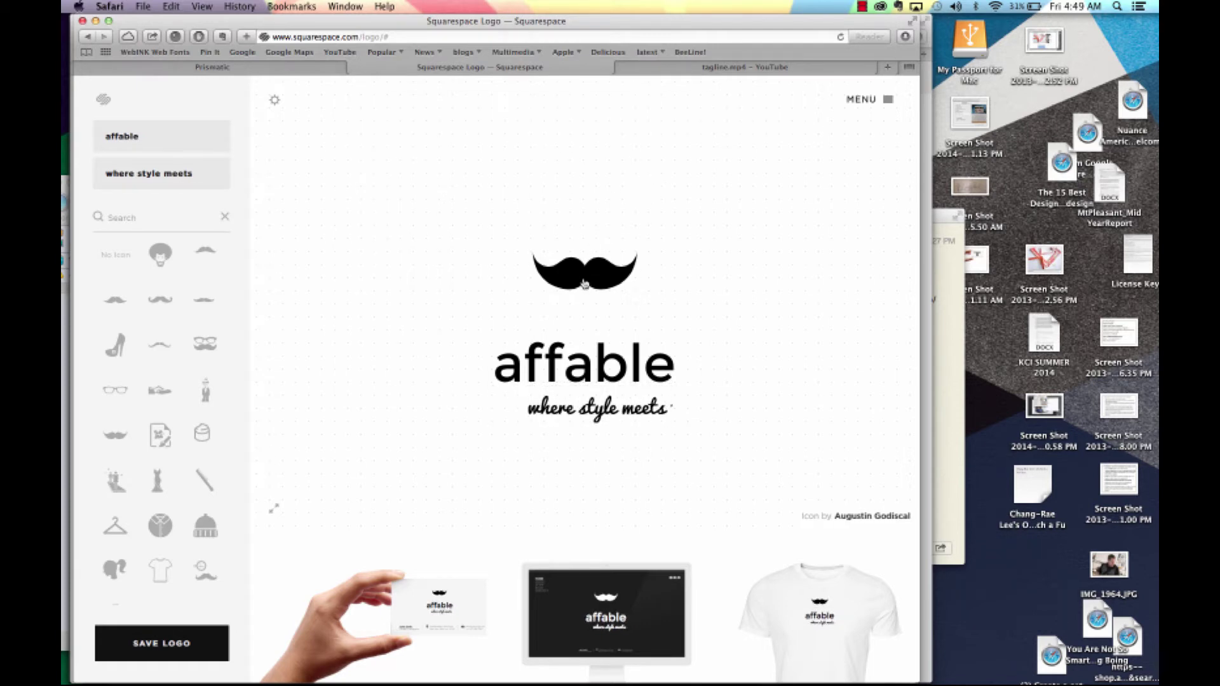
Step: Select affable, the tagline and the mustache, and try centre and left alignment
click(584, 351)
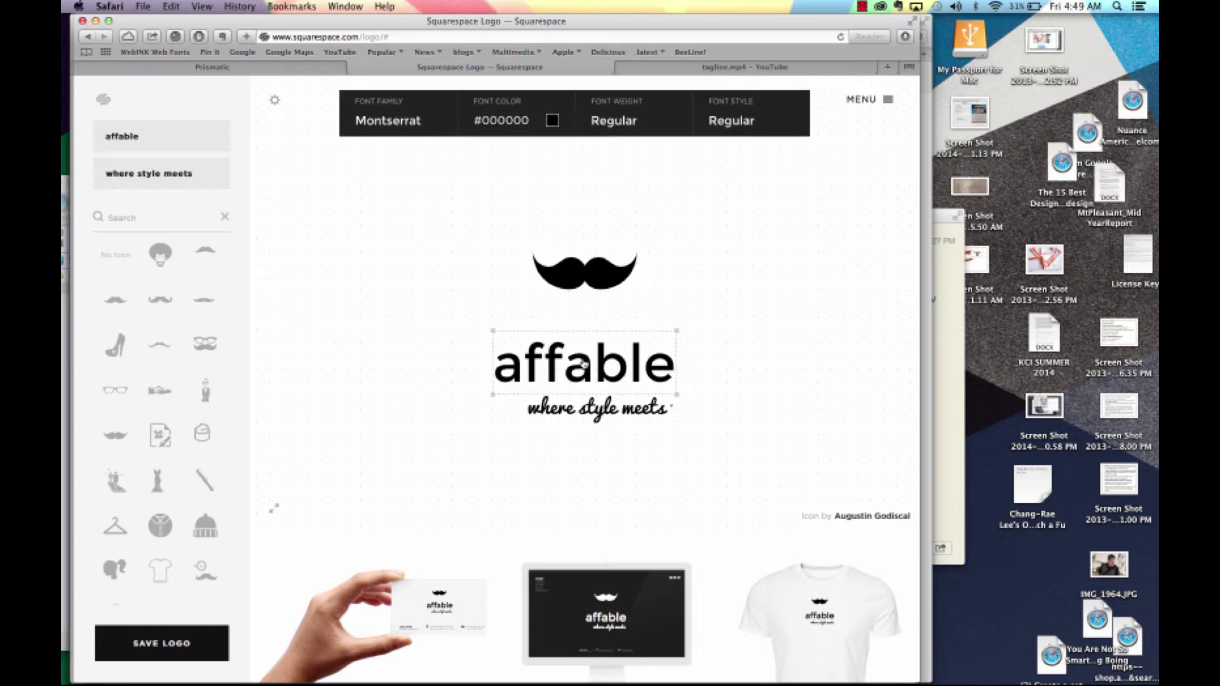
shift+click(584, 407)
shift+click(585, 286)
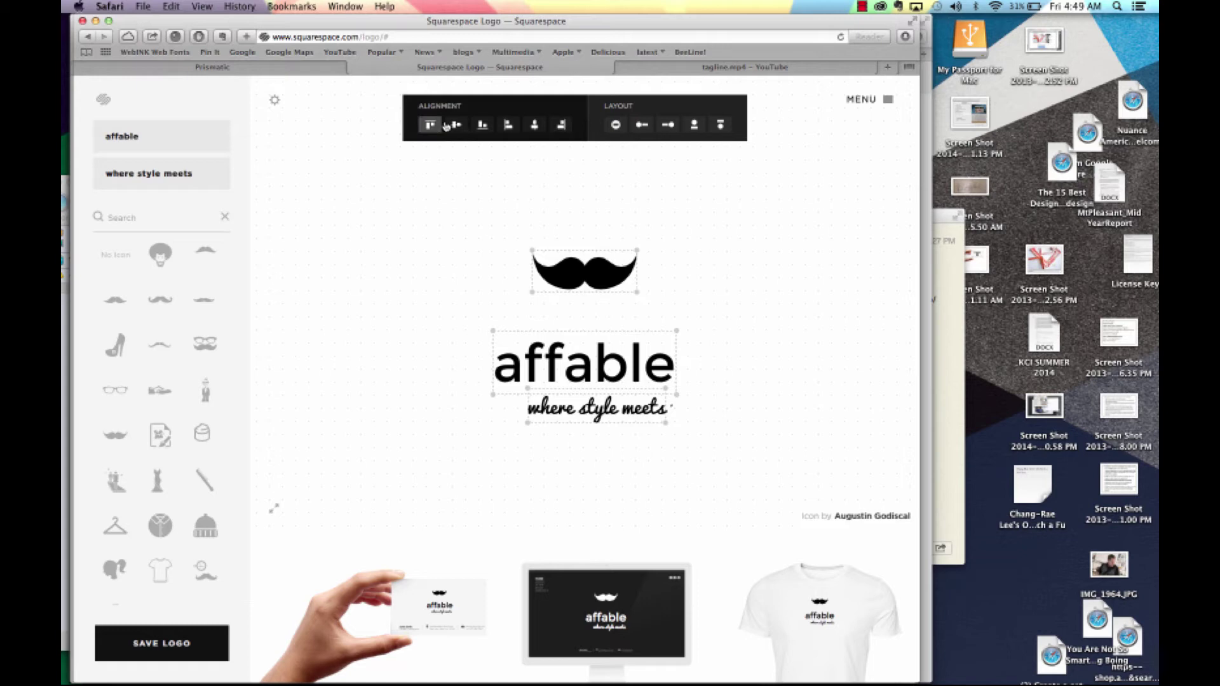
click(534, 125)
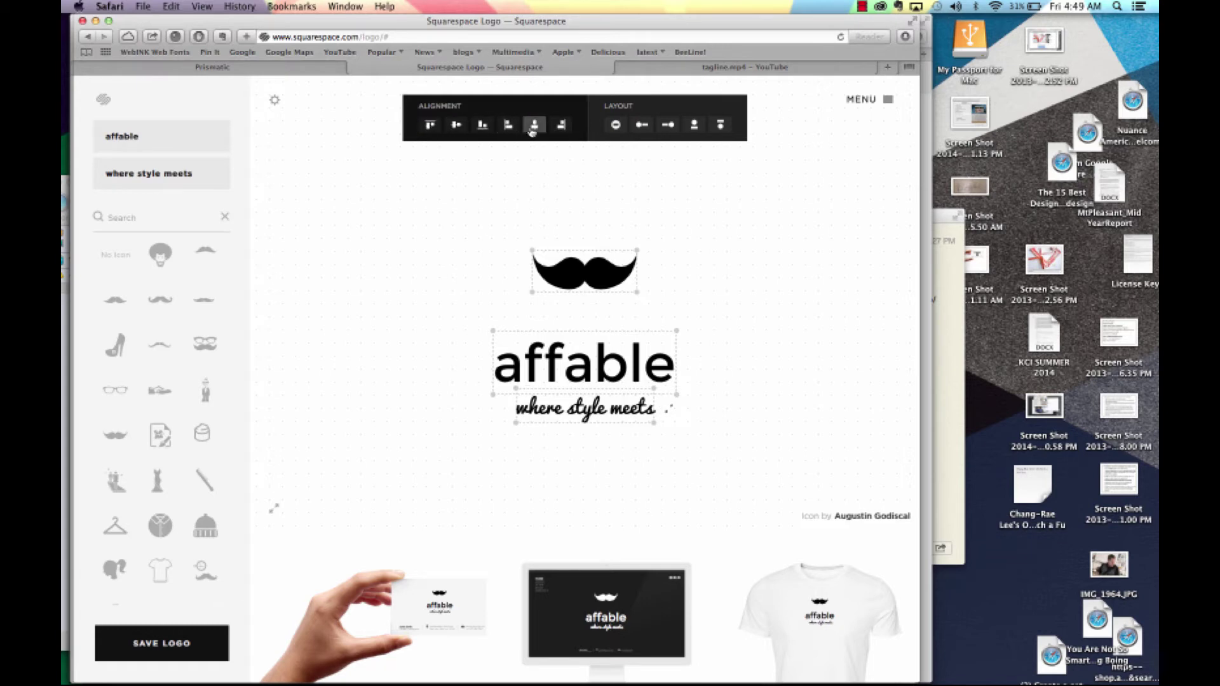
click(501, 124)
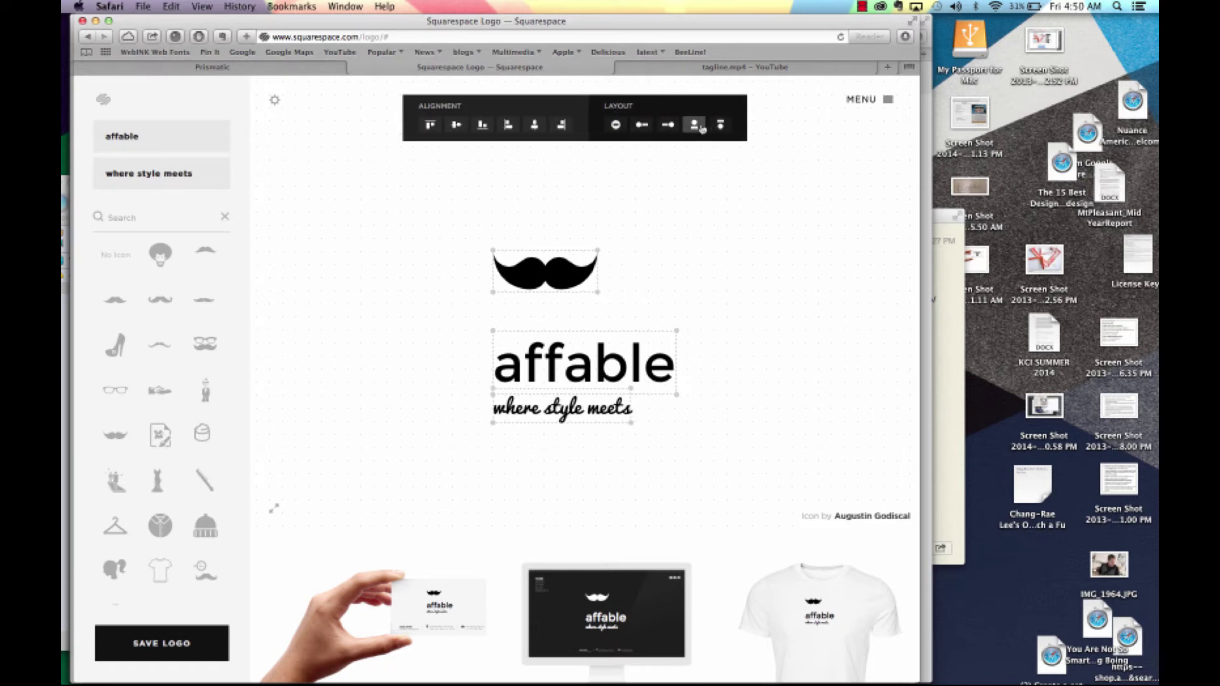
Step: Try the left, right, above and below layouts, finishing with the mustache behind affable
click(617, 125)
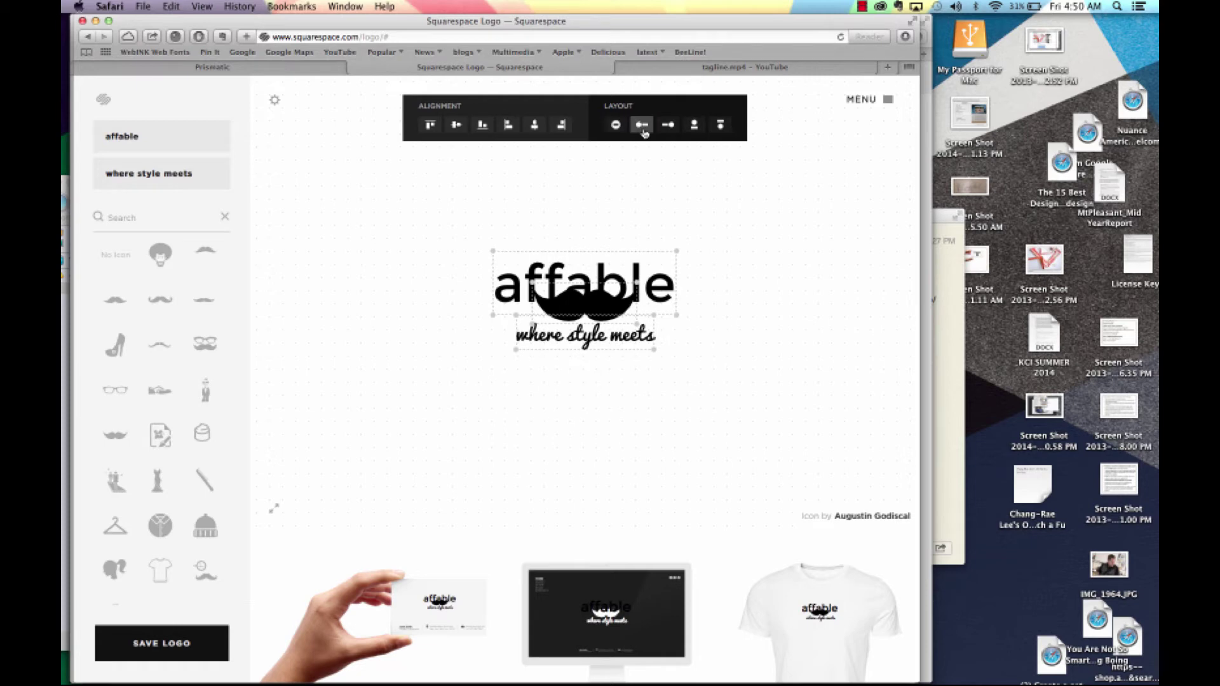
click(642, 126)
click(658, 127)
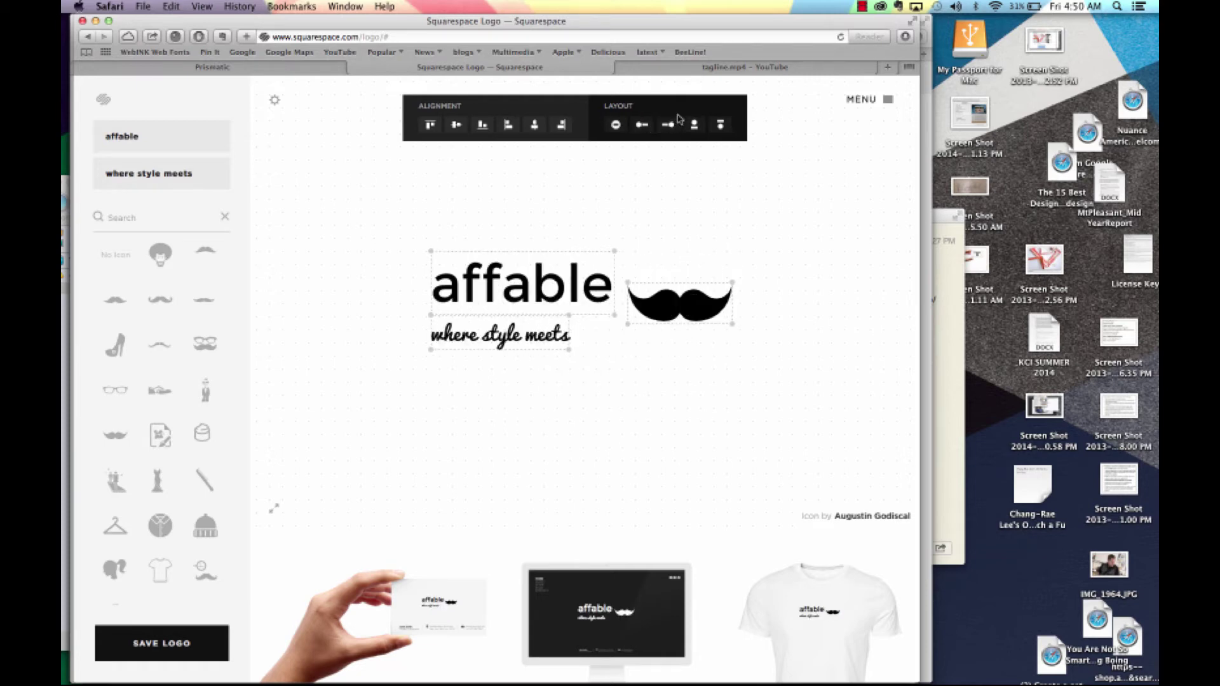
click(694, 124)
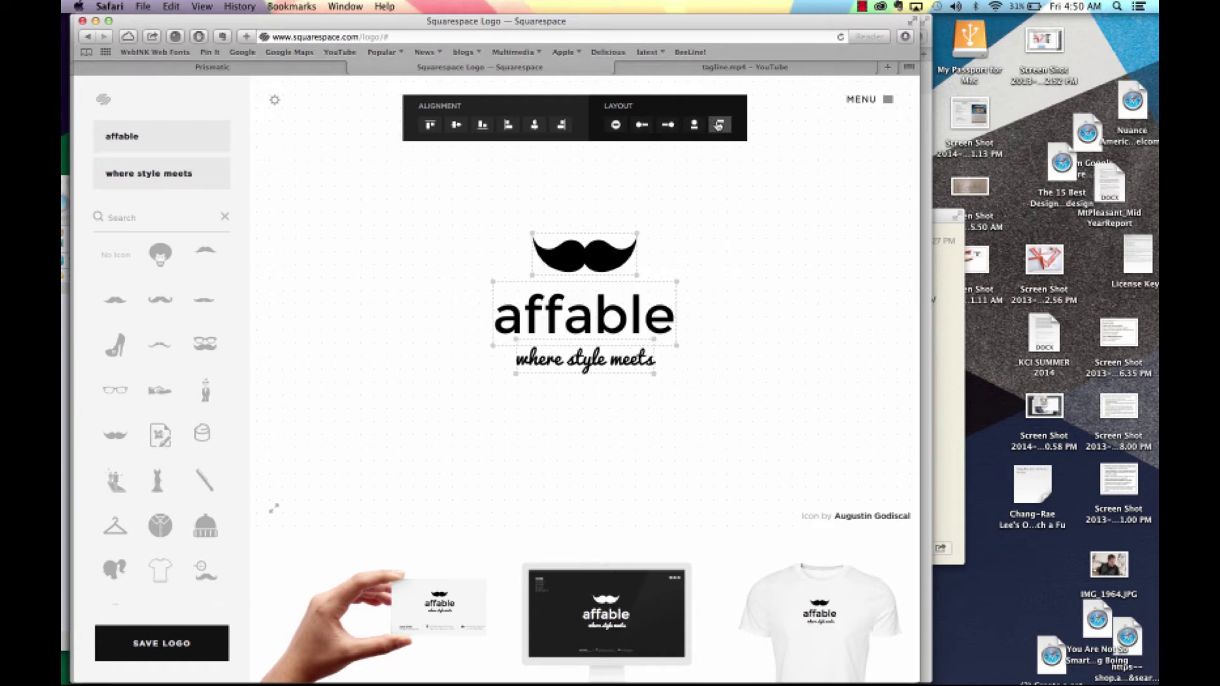
click(718, 125)
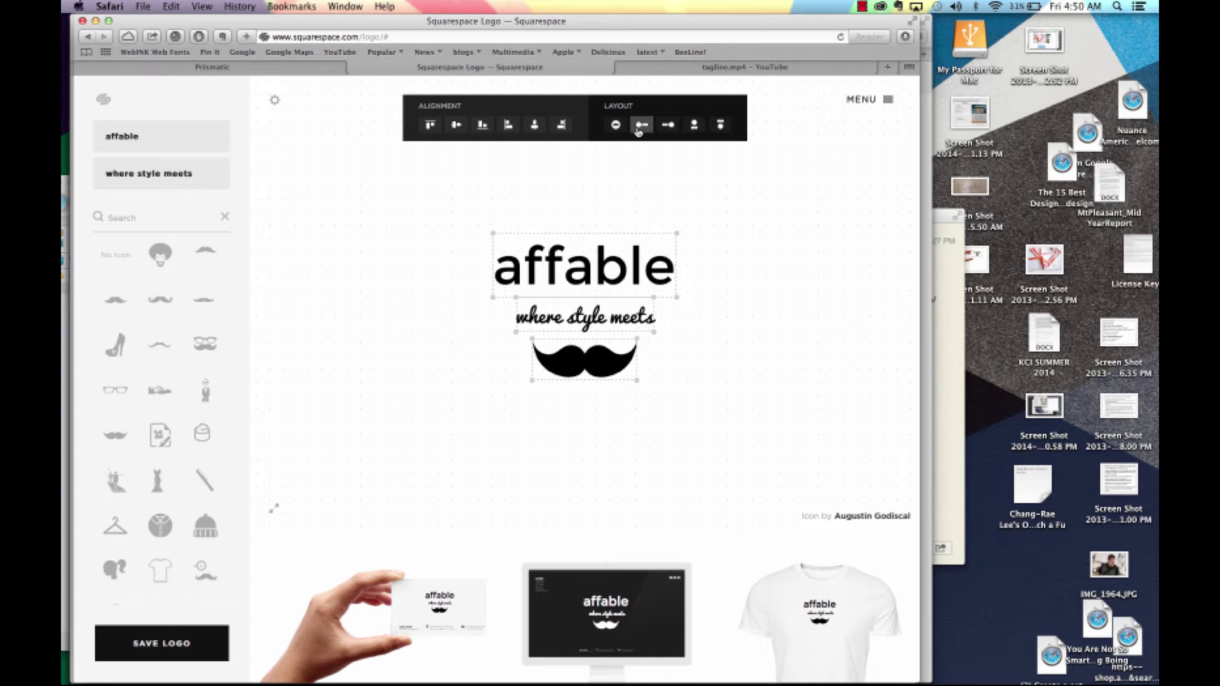
click(615, 125)
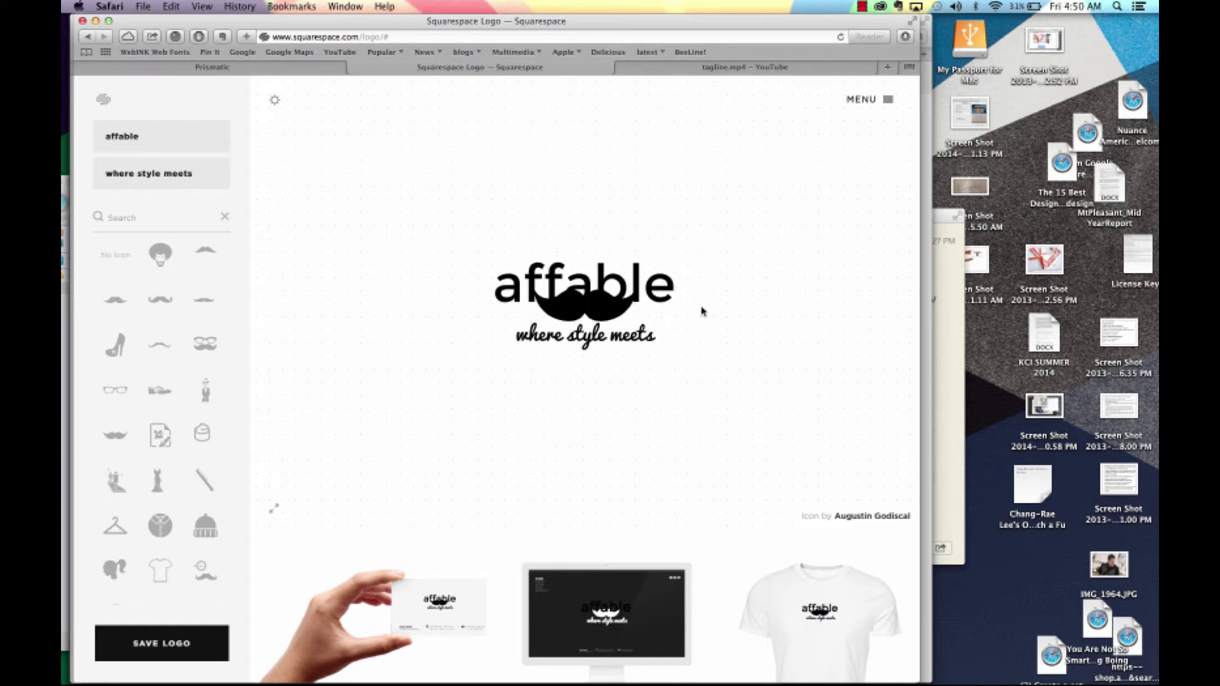
Step: Download the Low Res PNG of the affable logo and save the image via Save Image As
click(170, 638)
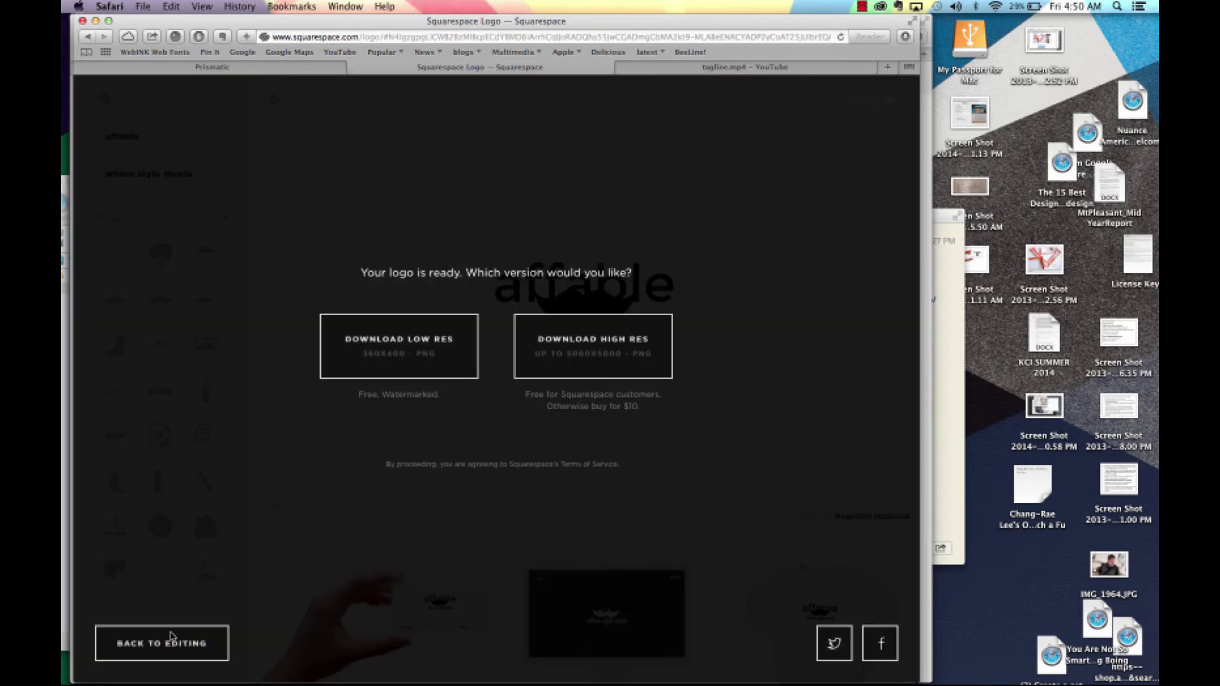
click(365, 351)
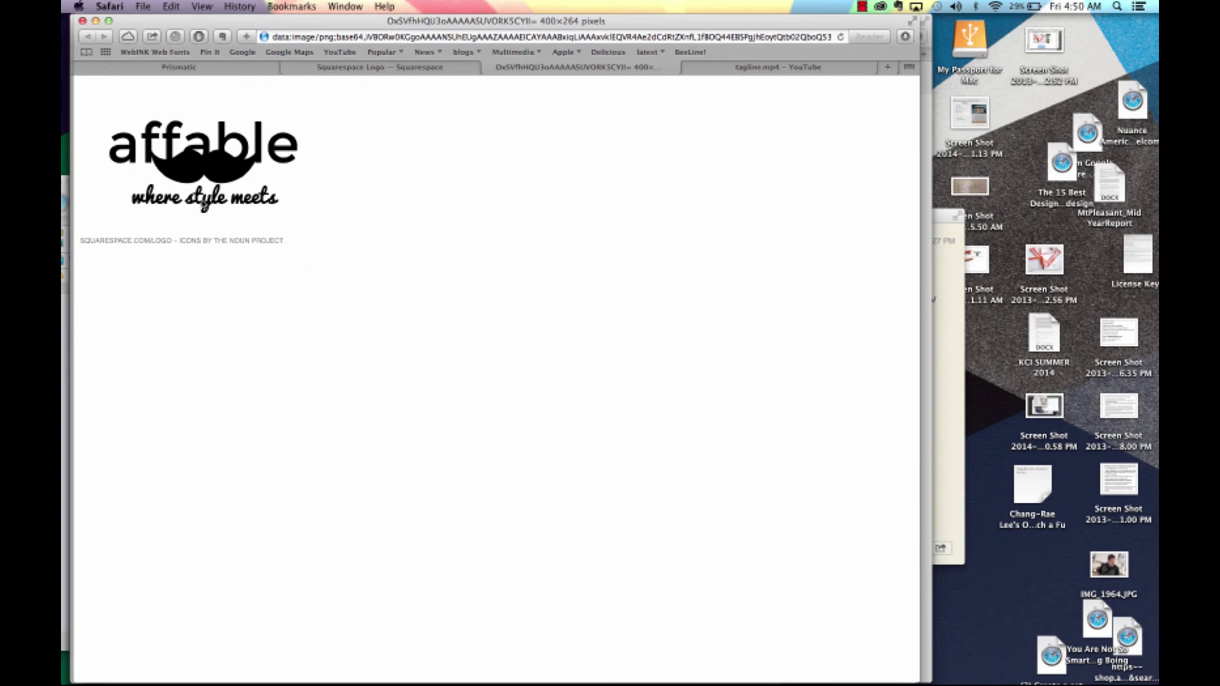
right_click(167, 176)
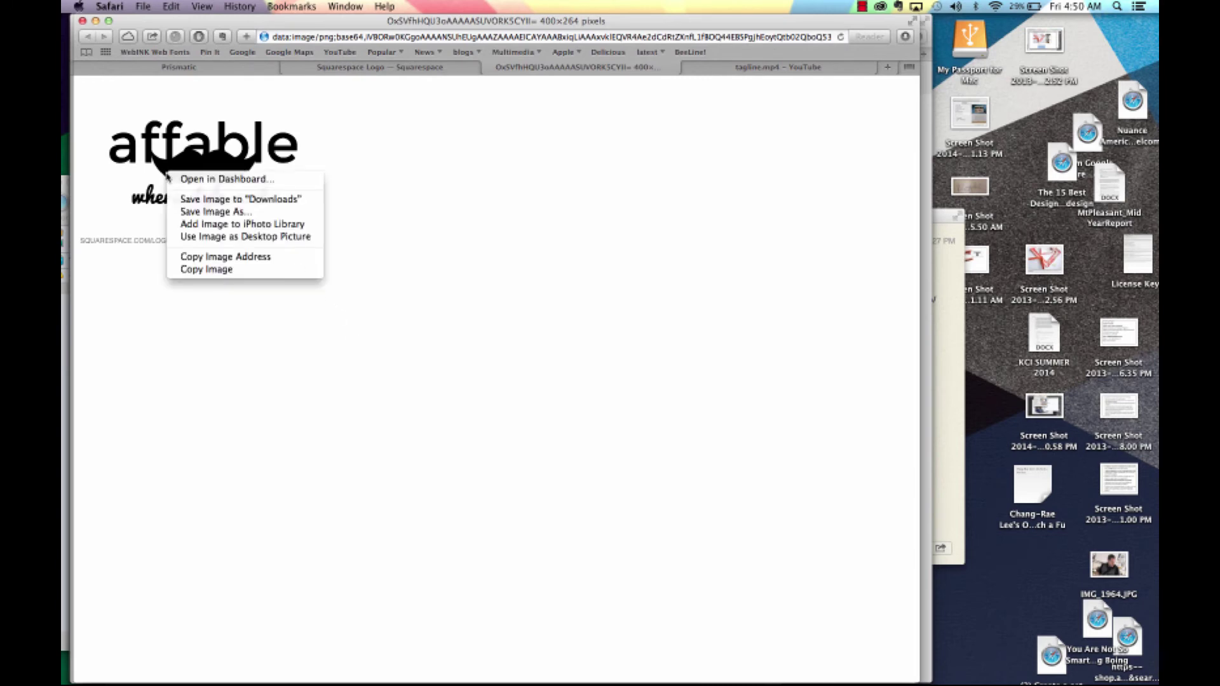
click(191, 213)
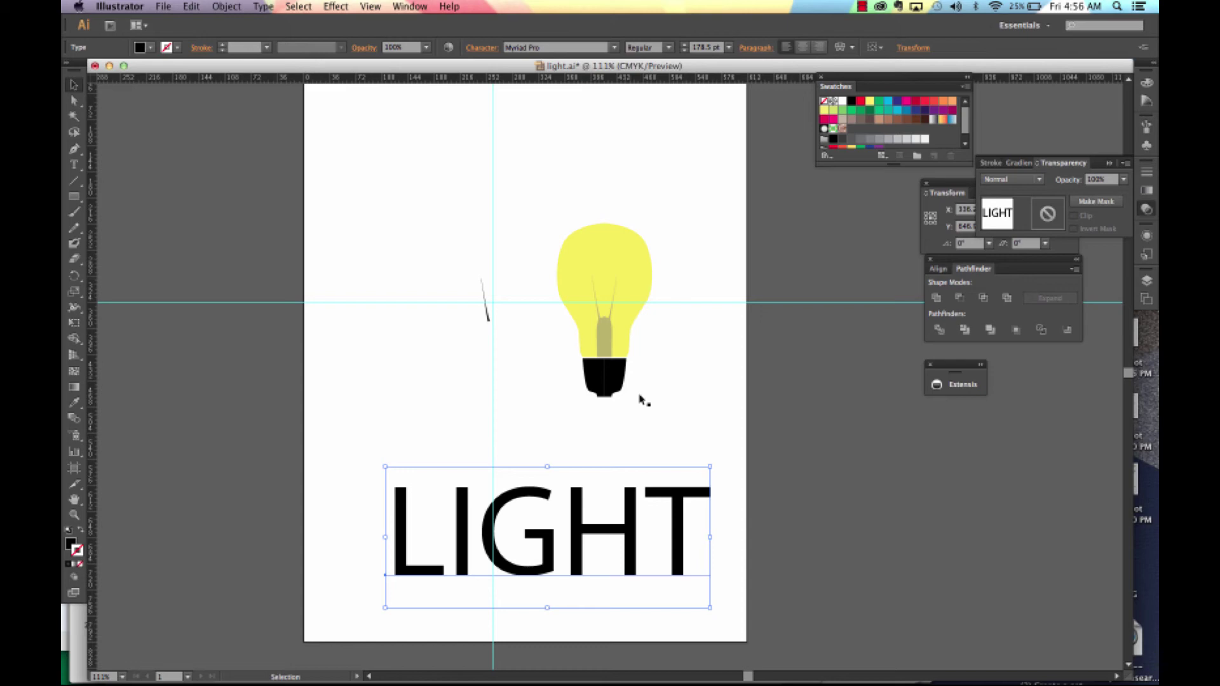
Step: Convert the LIGHT text to outlines
drag(541, 189, 661, 331)
click(508, 346)
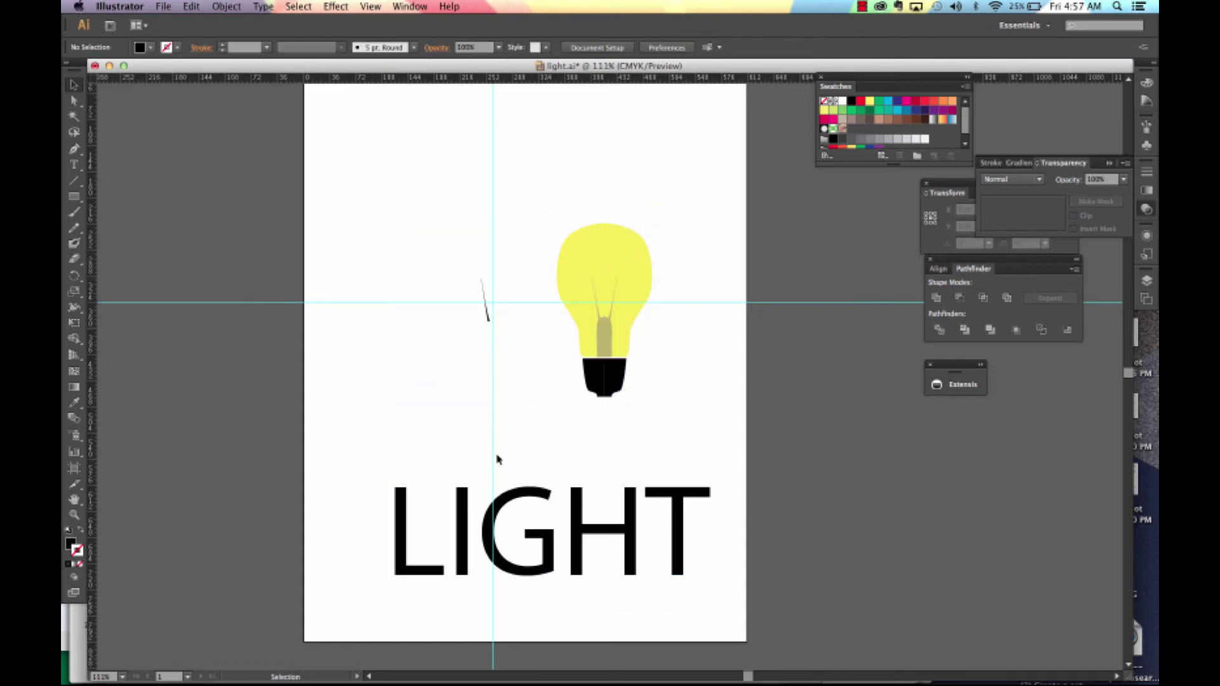
click(407, 537)
right_click(468, 540)
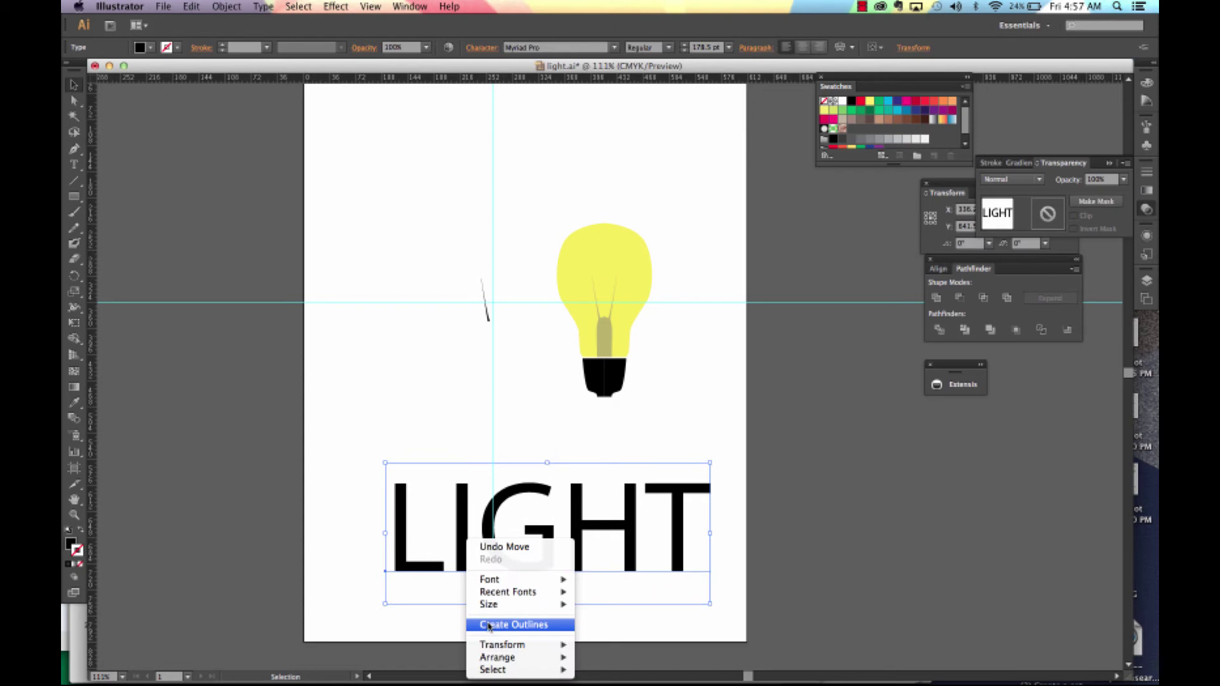
click(490, 626)
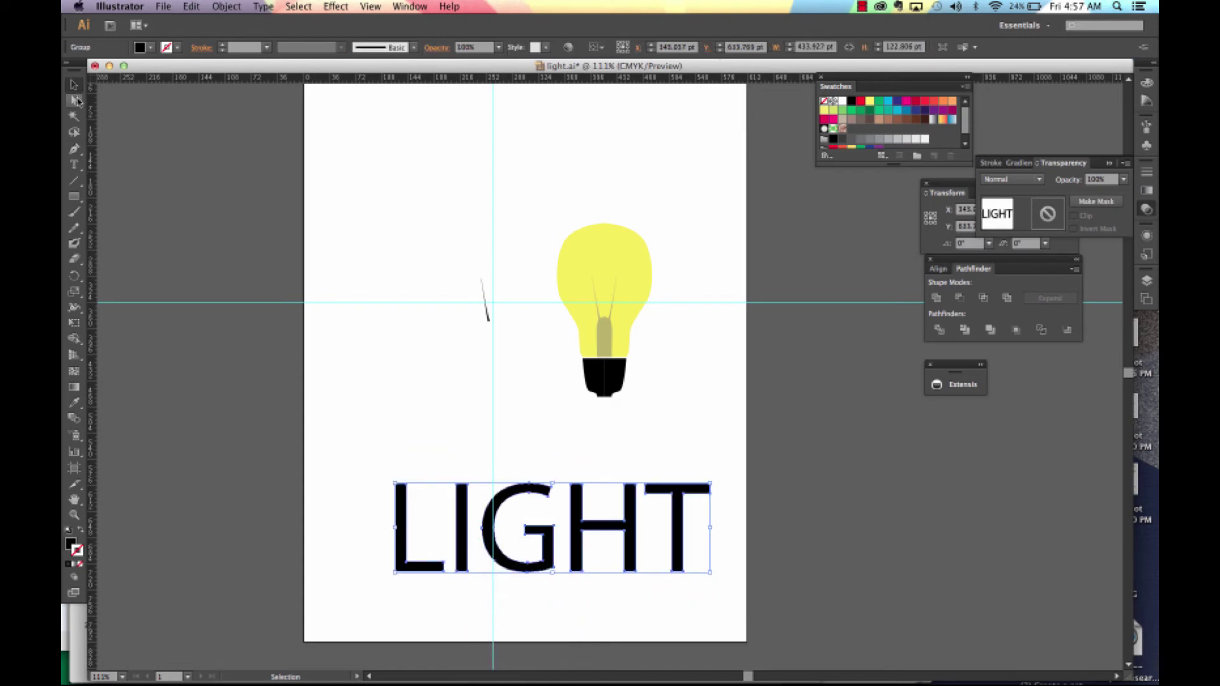
Step: Delete the letter I, shift L left, and move the light bulb into the gap
click(75, 101)
drag(74, 100, 115, 115)
click(404, 283)
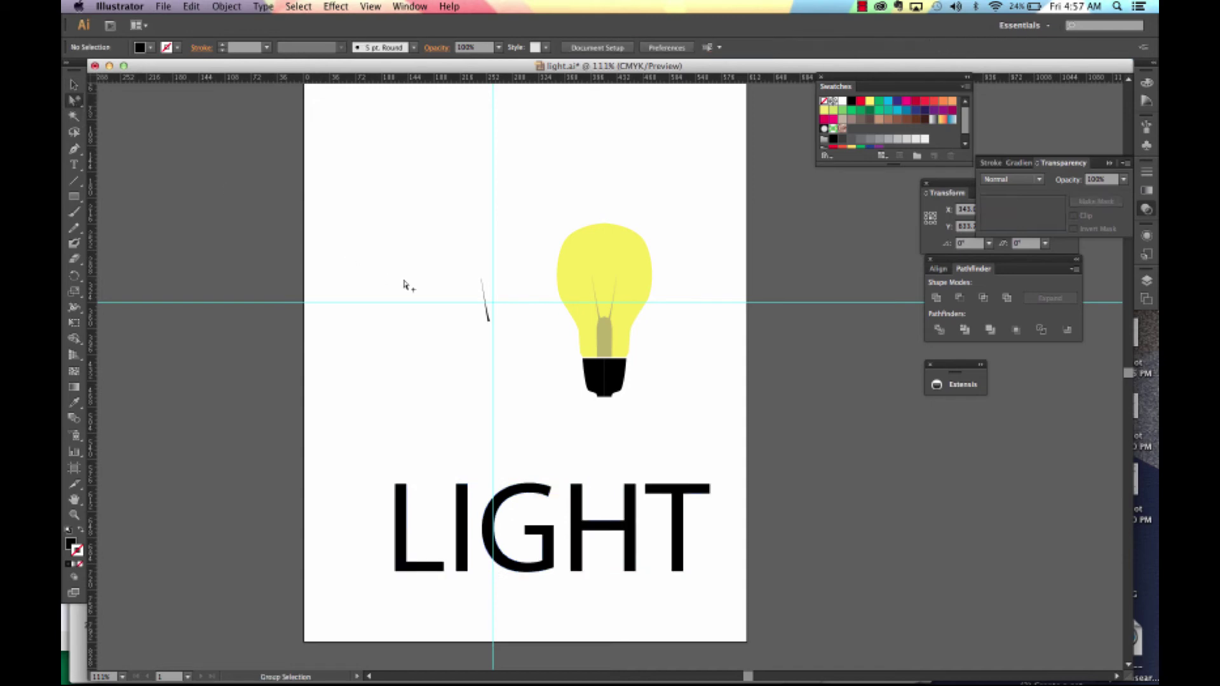
click(460, 543)
key(Delete)
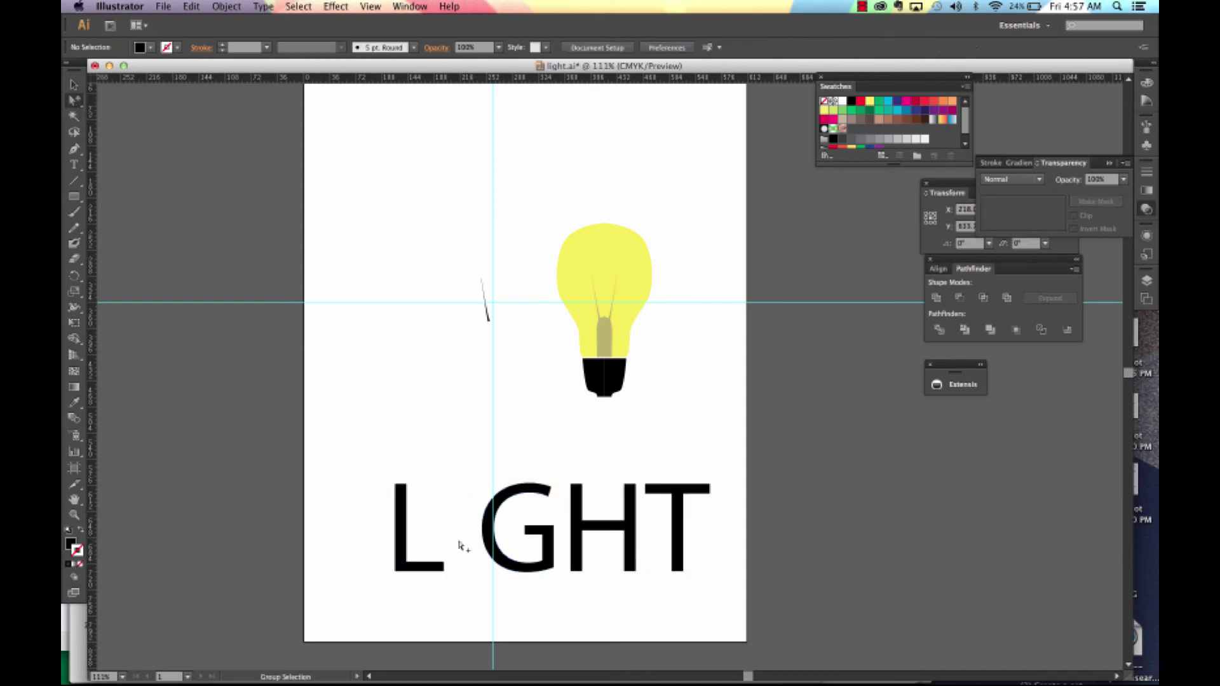
drag(432, 559, 400, 561)
drag(558, 195, 471, 571)
key(v)
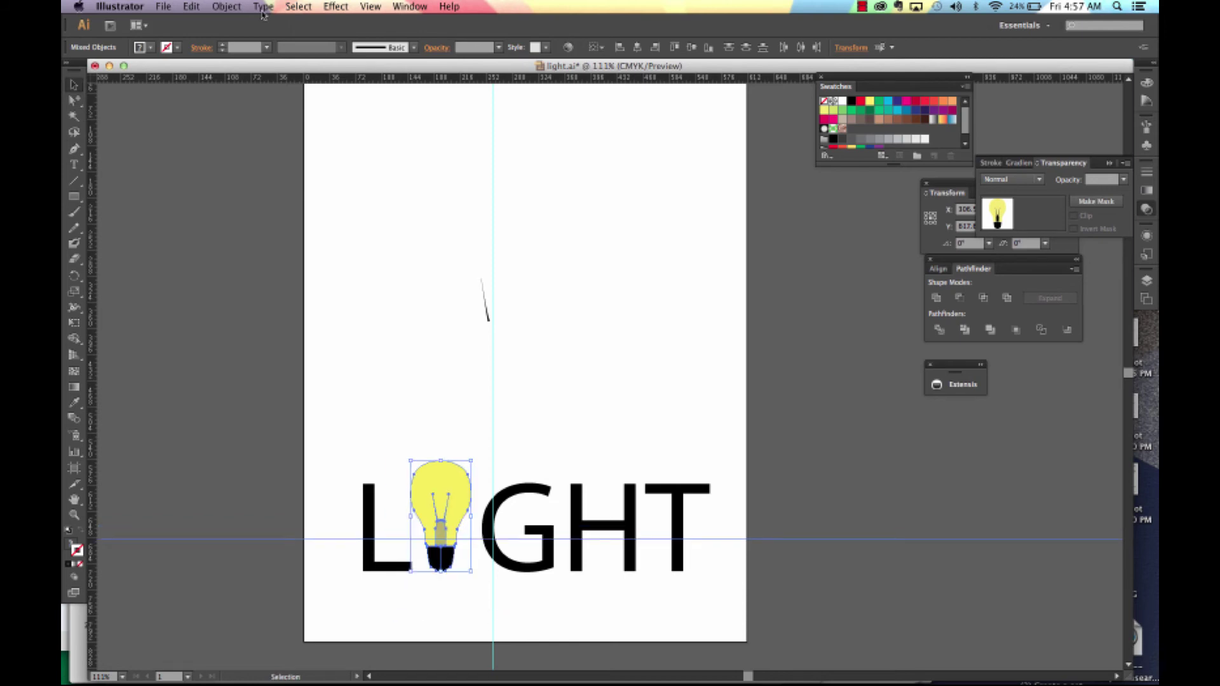
Step: Export the bulb LIGHT logo as light.png in PNG format
click(163, 7)
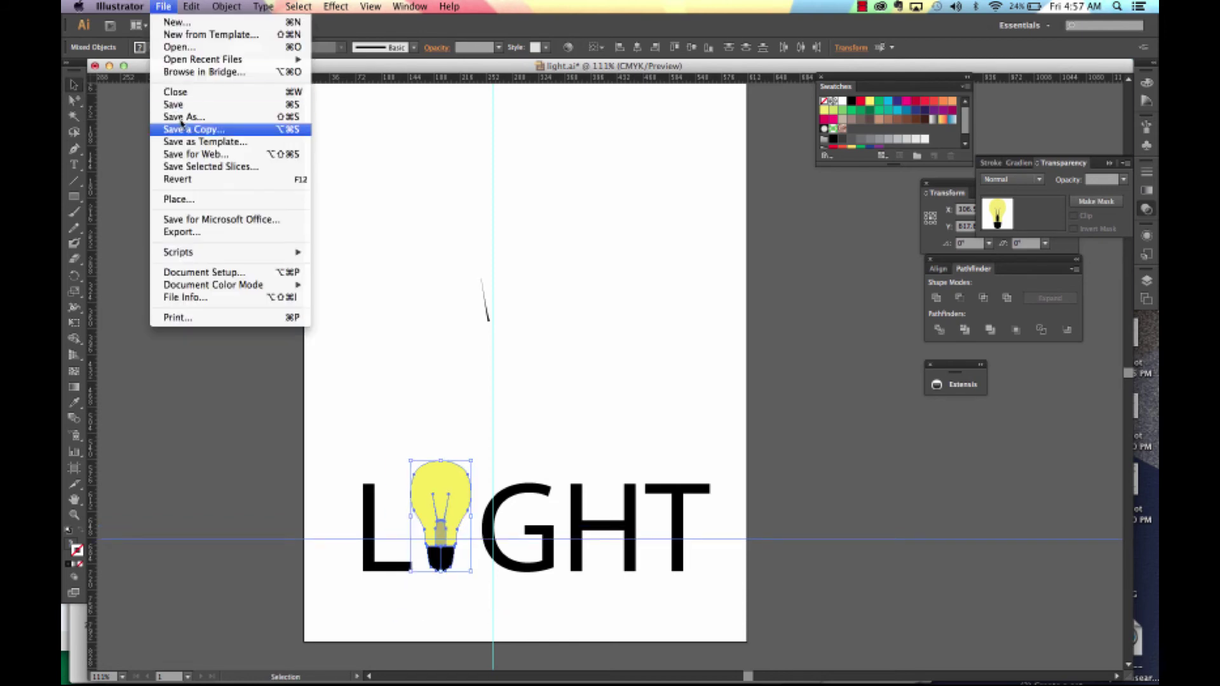
click(188, 233)
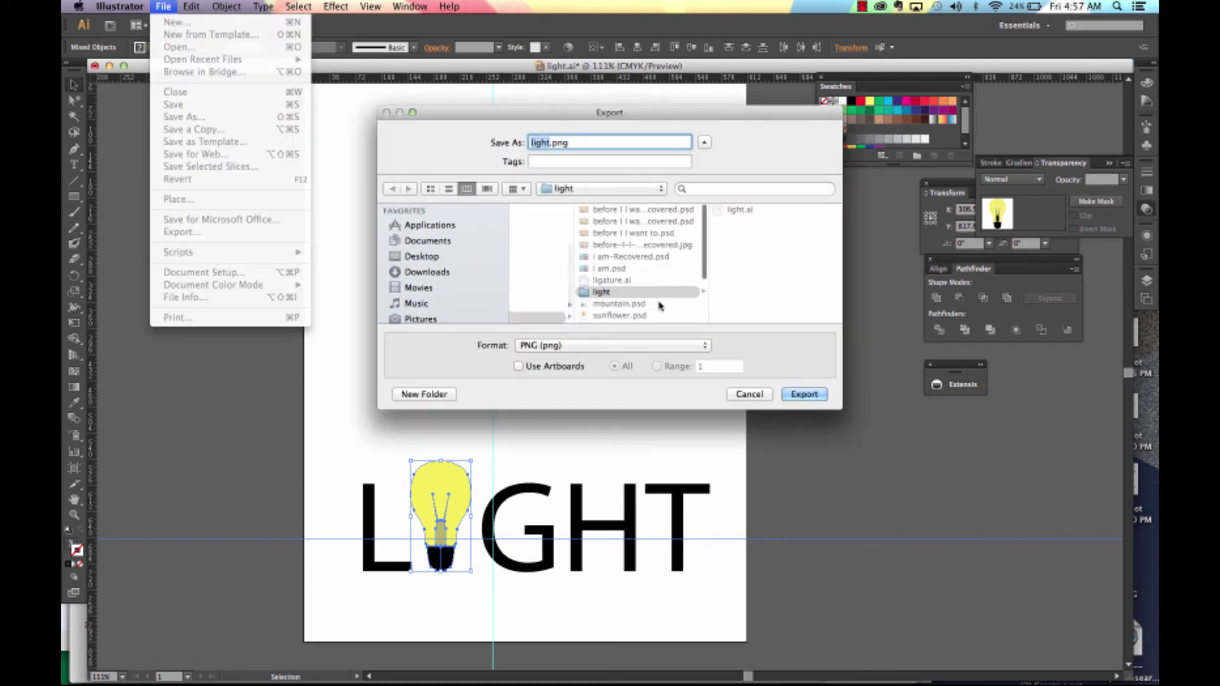
click(804, 392)
click(257, 659)
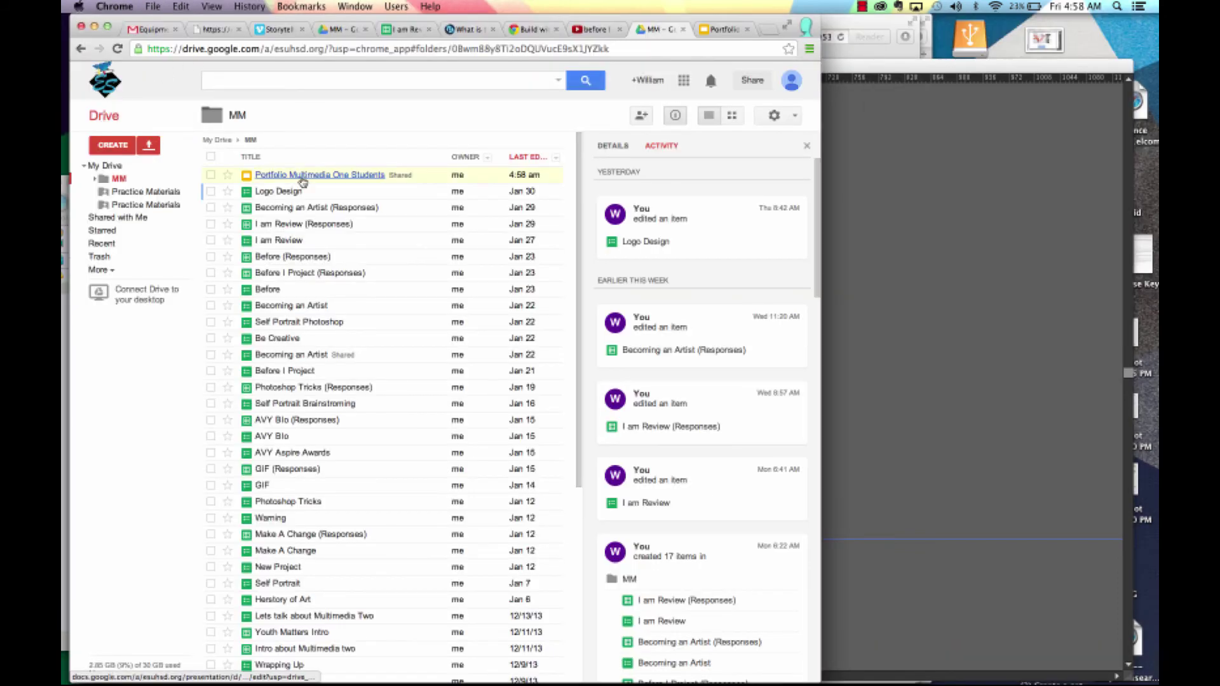
Step: Switch to the Portfolio Multimedia One Students presentation and select slide 24
click(730, 33)
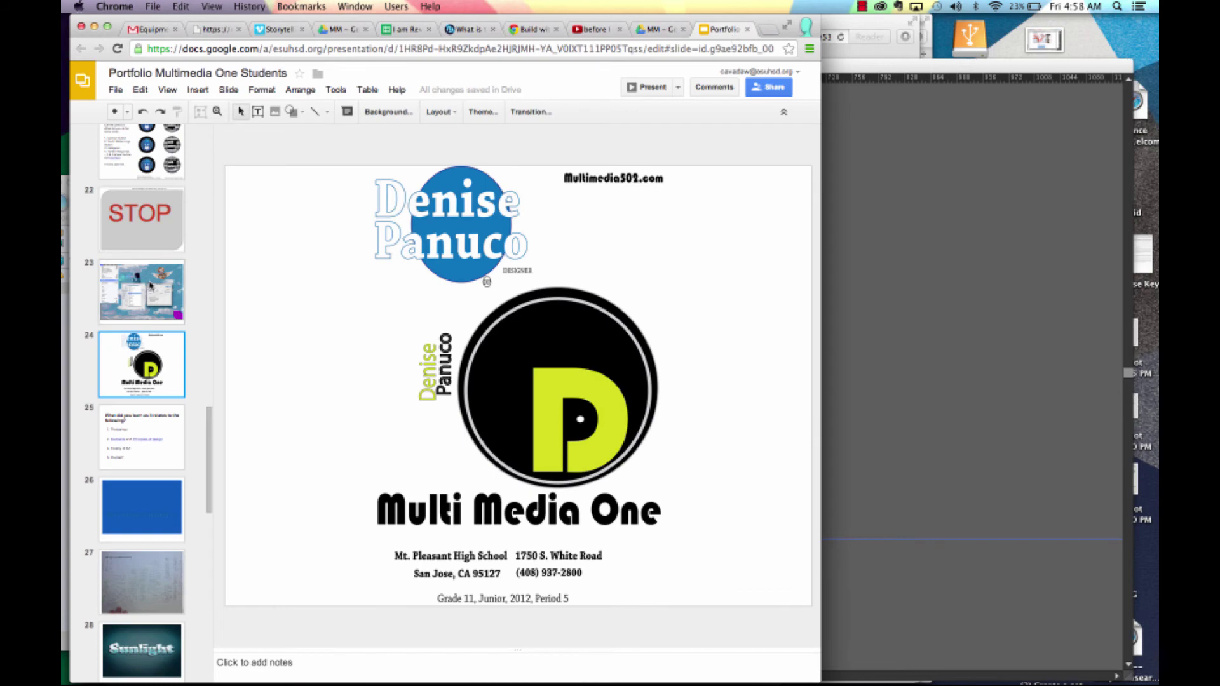
click(141, 293)
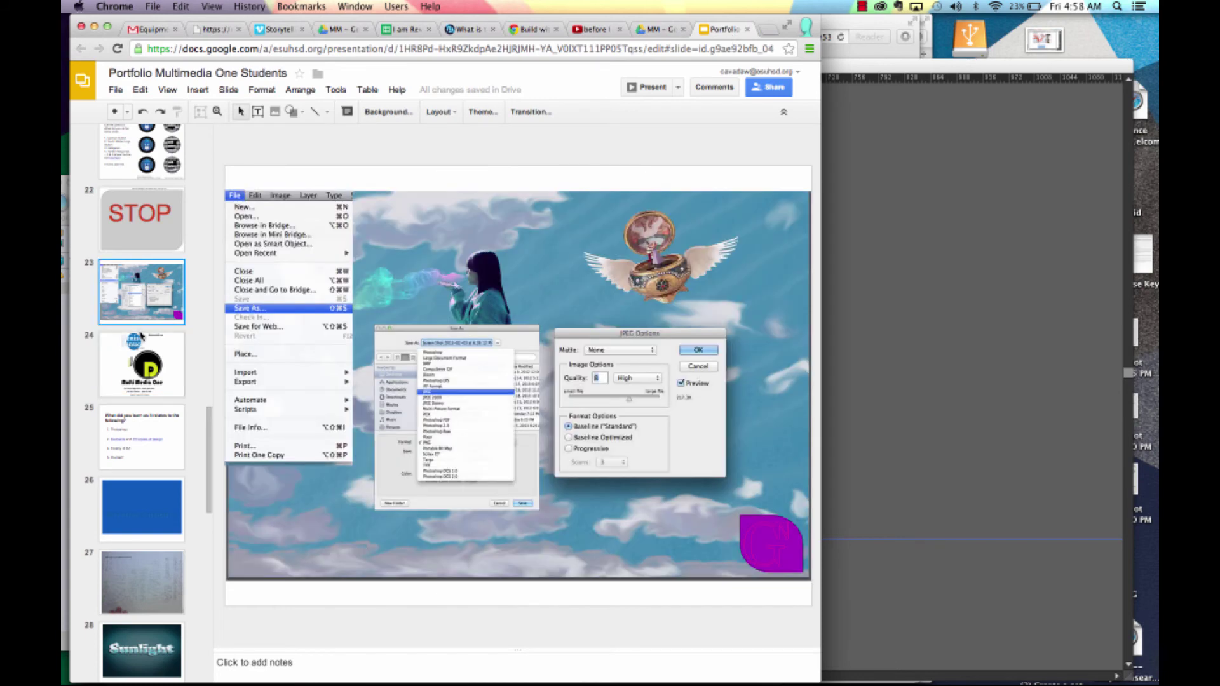
click(150, 366)
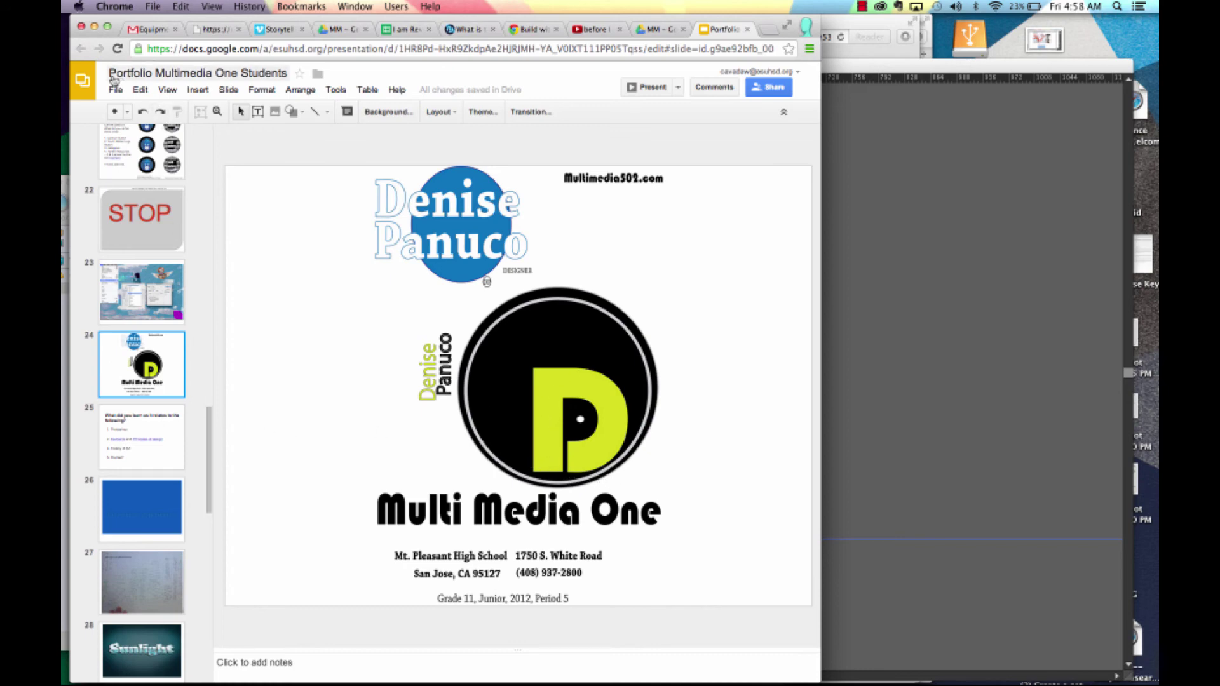
Step: Insert a new blank slide 25 after slide 24 and bring Google Slides to the front
click(114, 110)
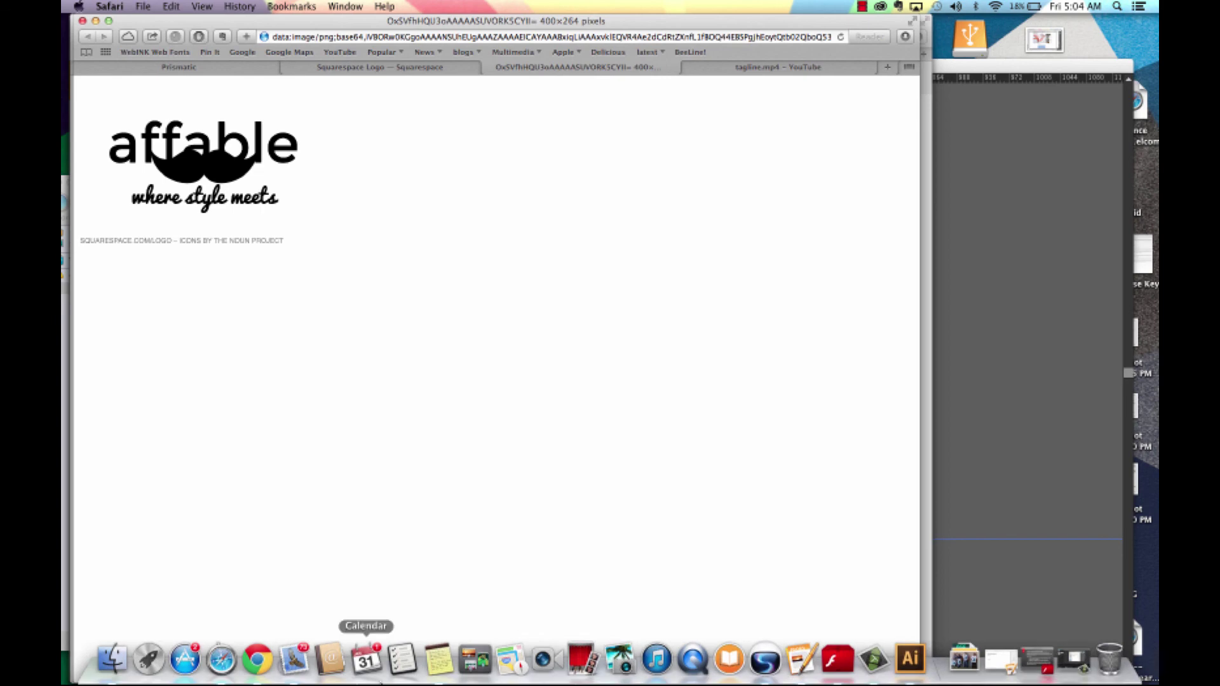
click(257, 677)
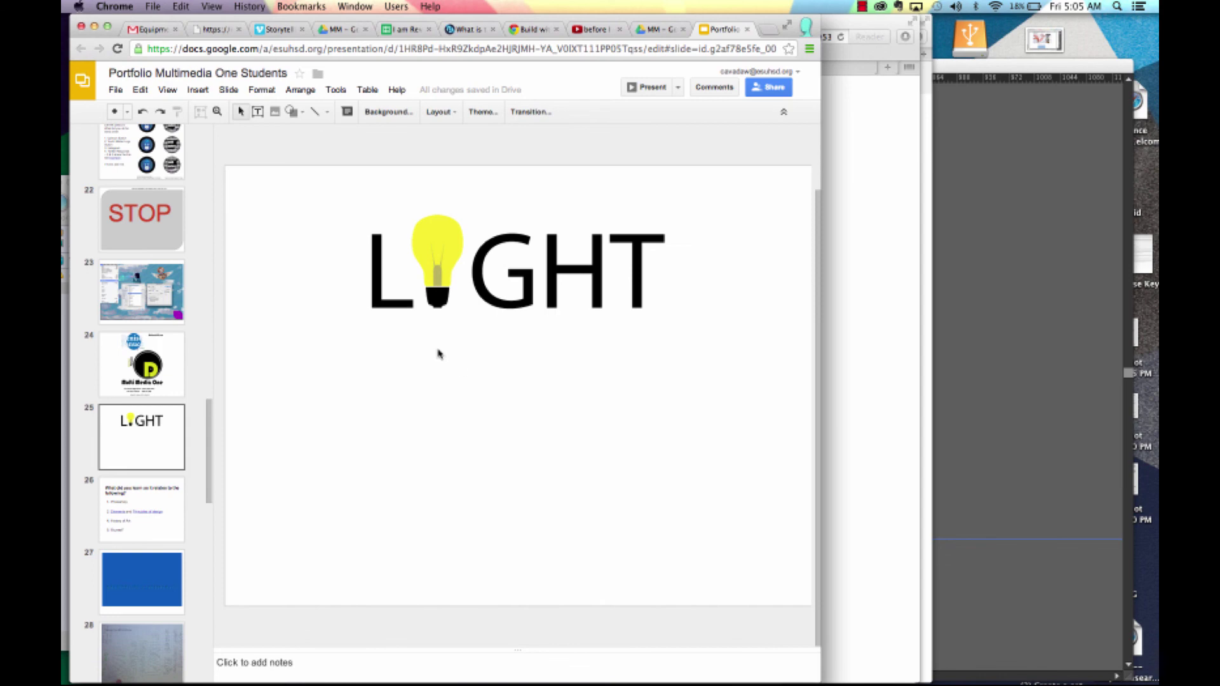
Step: Drag the 'Unknown' affable logo from the I am Lesson folder onto slide 25
click(114, 662)
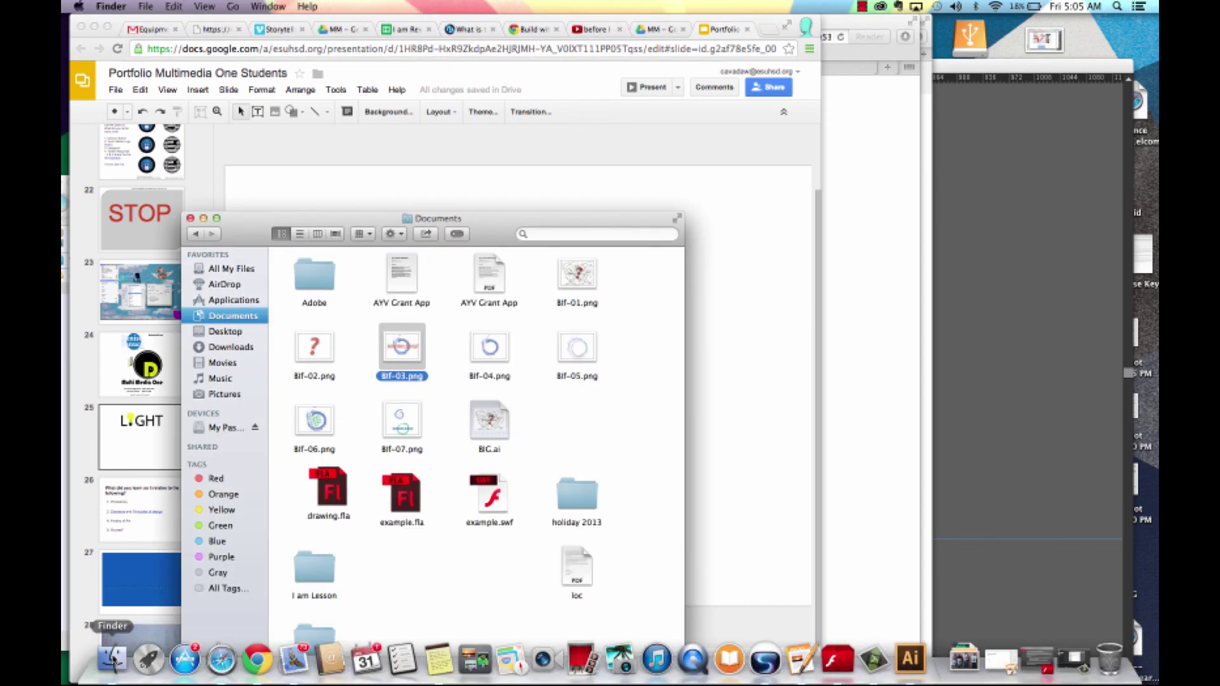
double_click(312, 572)
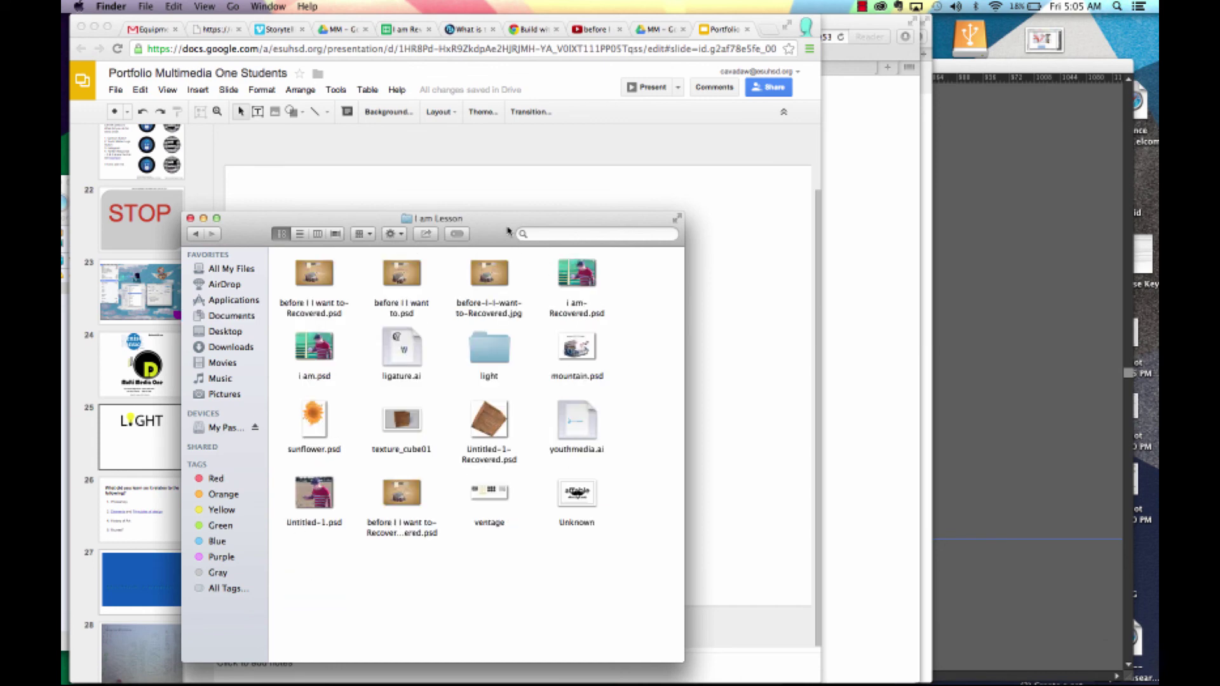
drag(508, 232, 963, 174)
click(1035, 434)
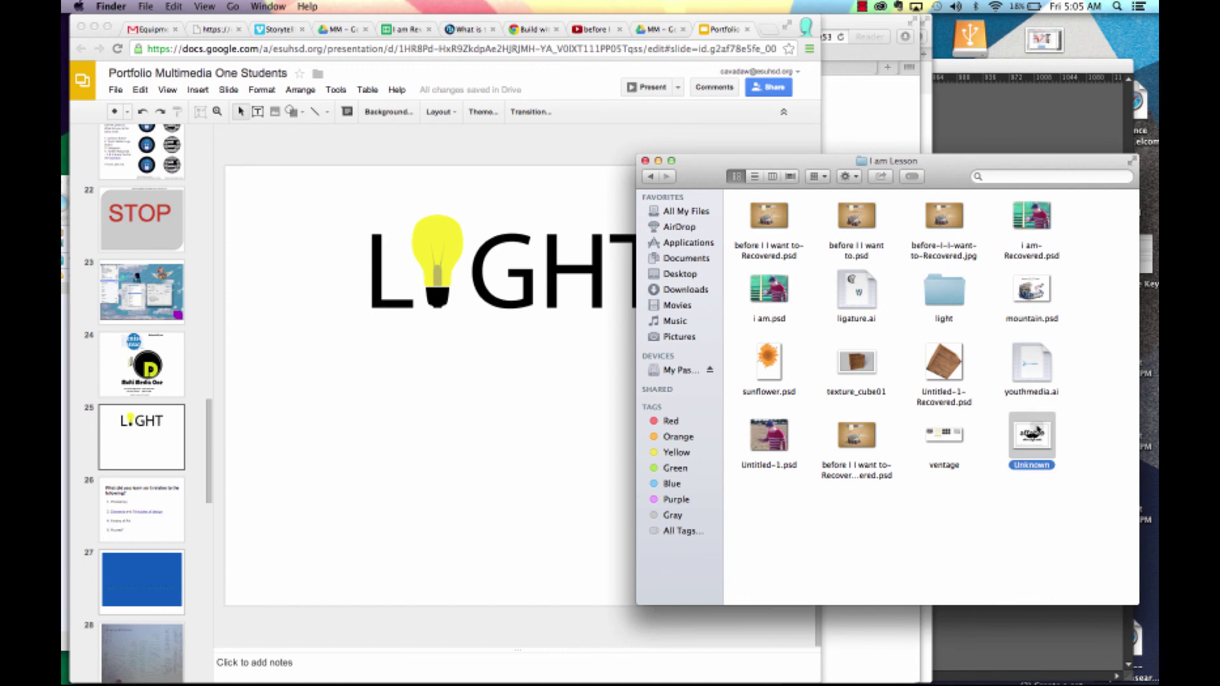
drag(1034, 434, 468, 517)
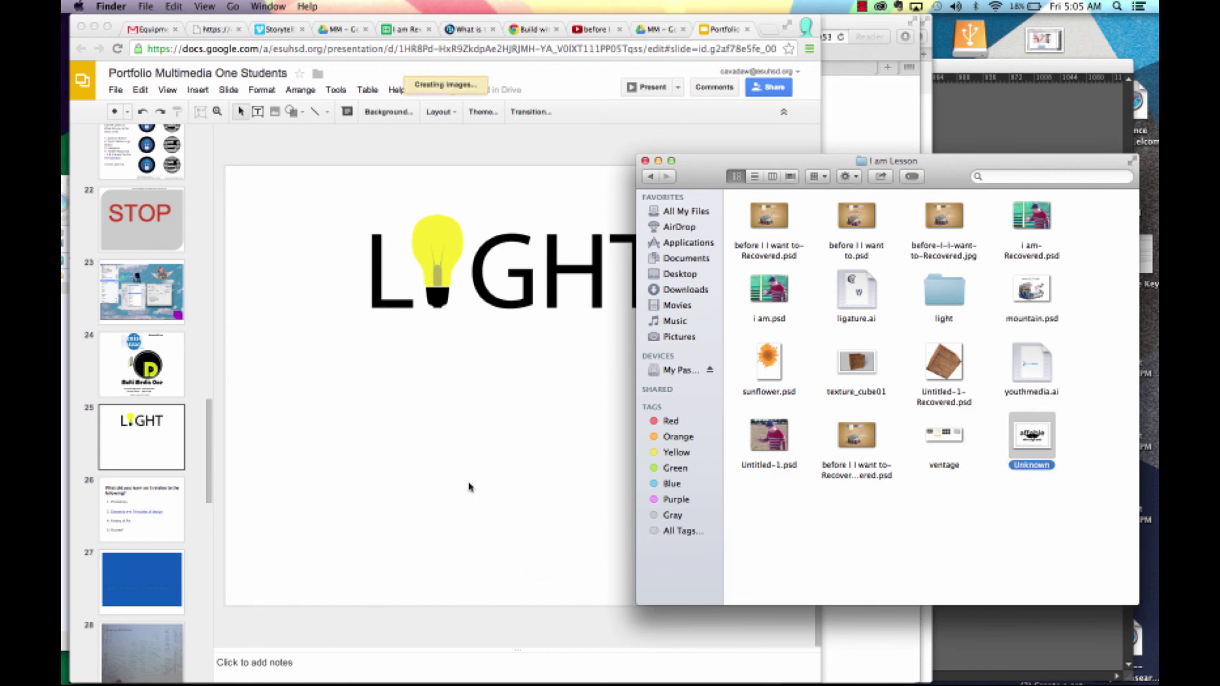
Step: Move the affable mustache logo up, centred under LIGHT, and deselect it
click(469, 483)
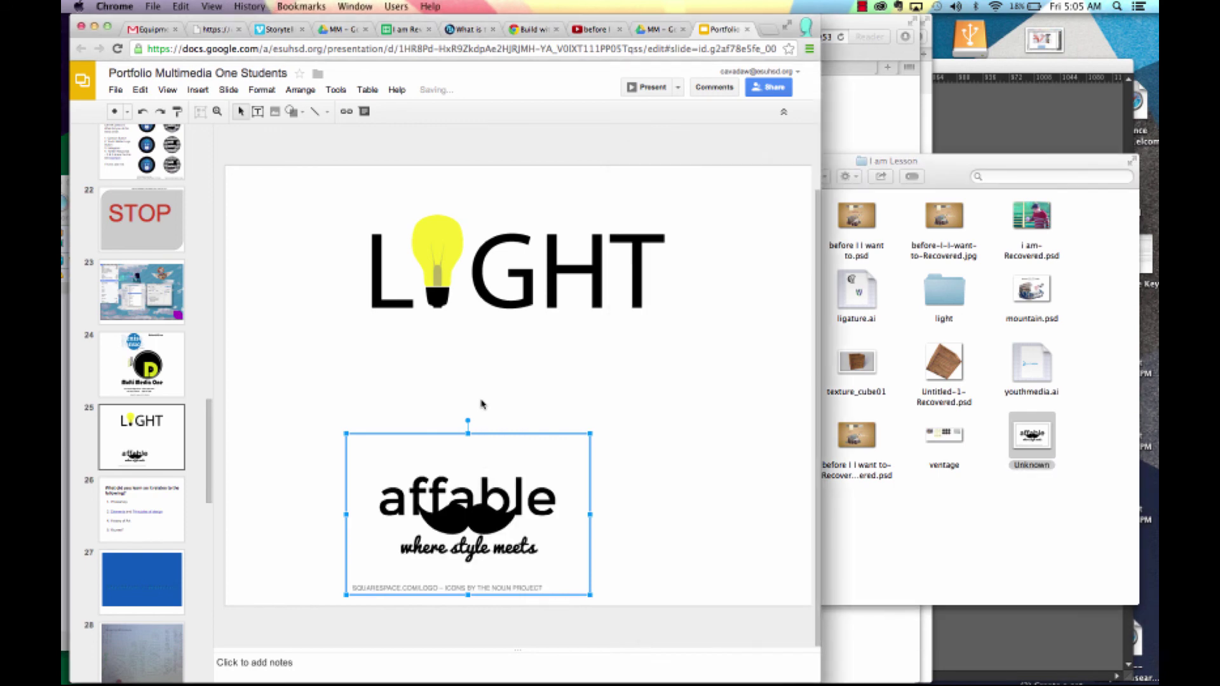
drag(483, 513, 527, 442)
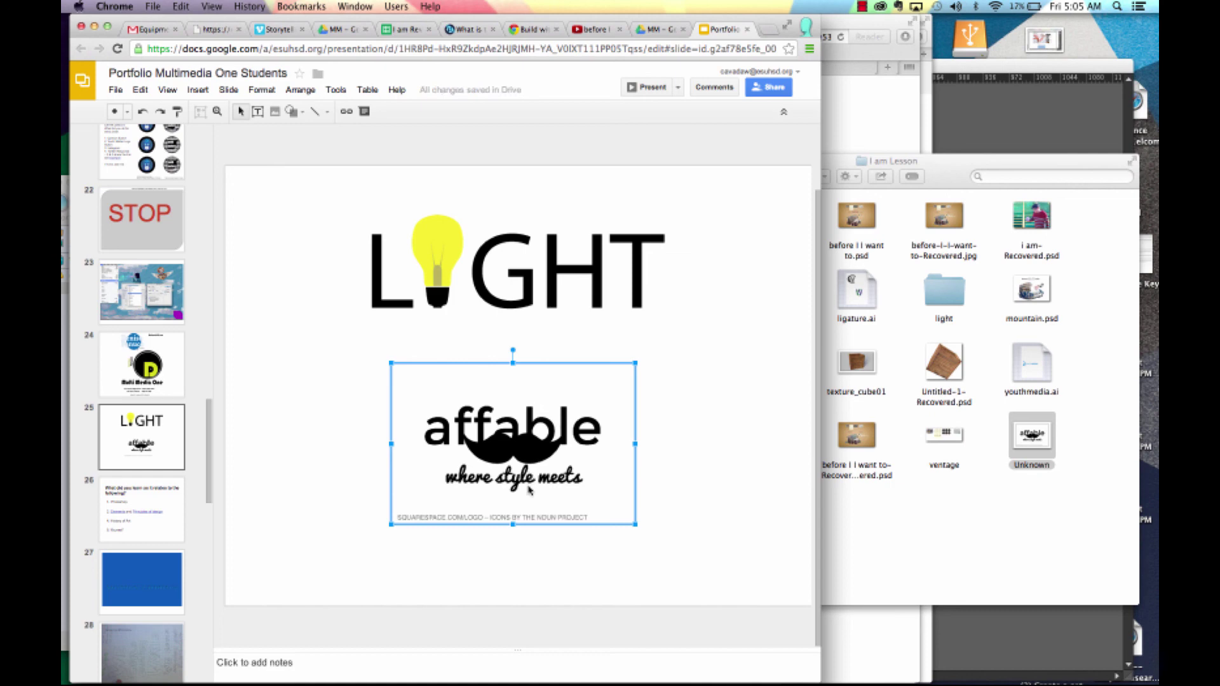
click(519, 547)
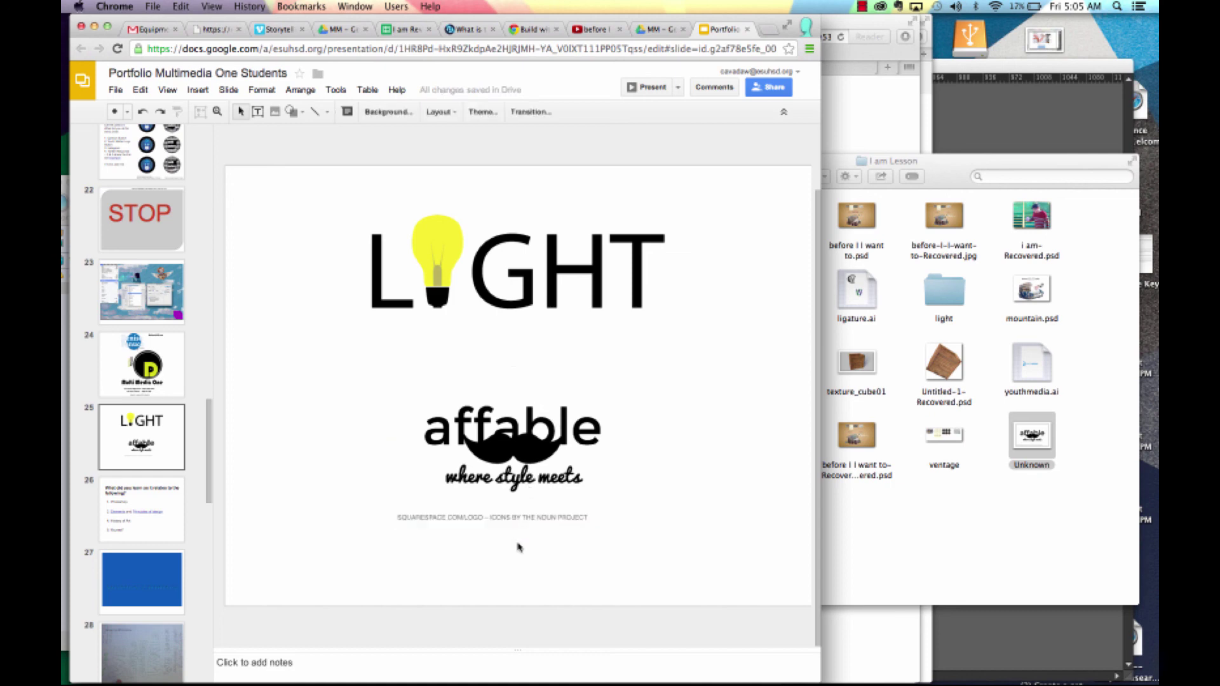